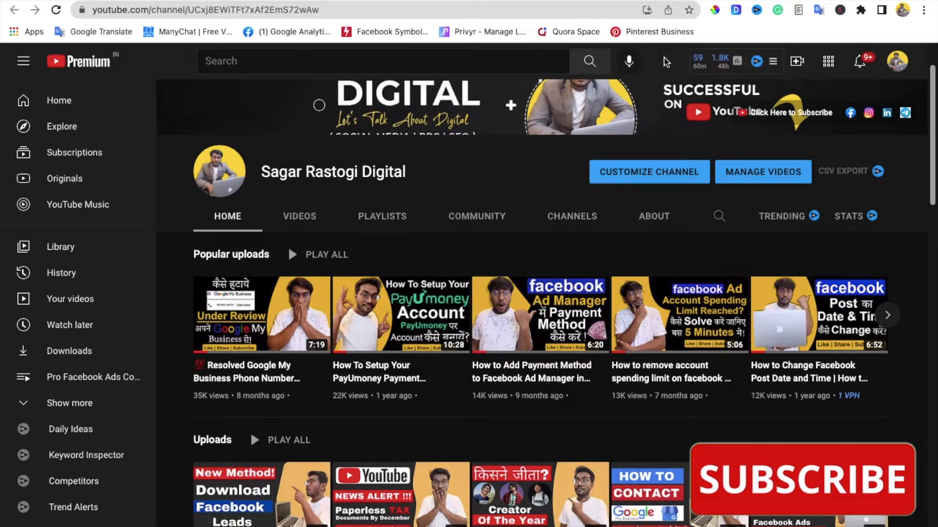
Step: Scroll down through the YouTube channel's uploads
{"action": "scroll", "coordinate": [664, 178], "scroll_direction": "down", "scroll_amount": 4}
{"action": "scroll", "coordinate": [665, 177], "scroll_direction": "down", "scroll_amount": 5}
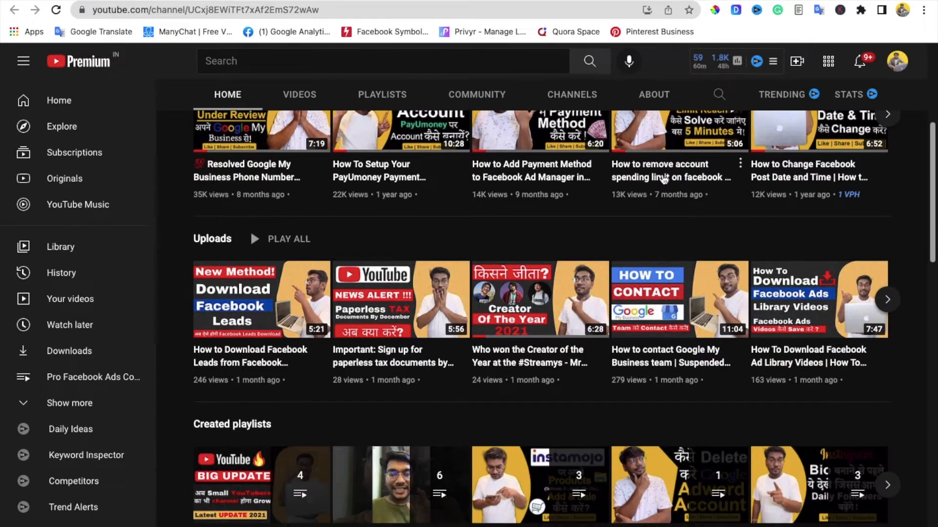
{"action": "scroll", "coordinate": [663, 180], "scroll_direction": "down", "scroll_amount": 6}
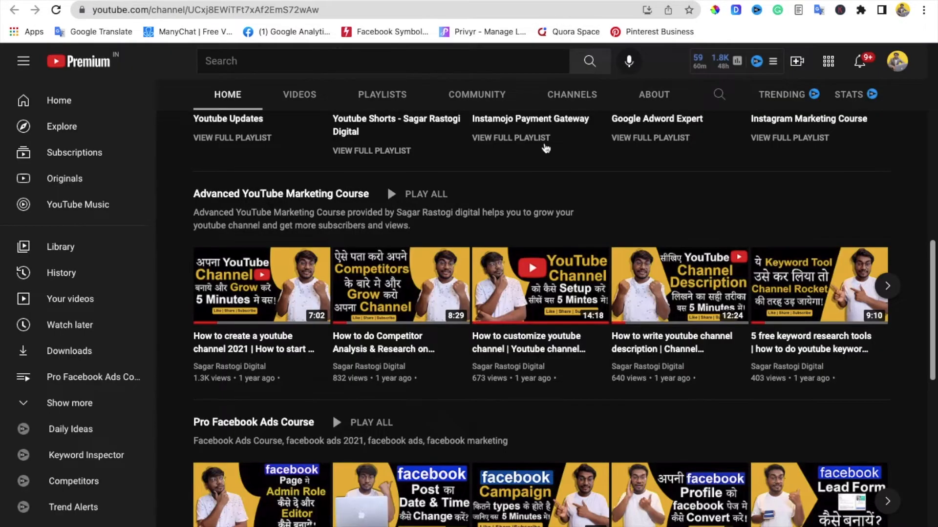
{"action": "scroll", "coordinate": [542, 159], "scroll_direction": "up", "scroll_amount": 15}
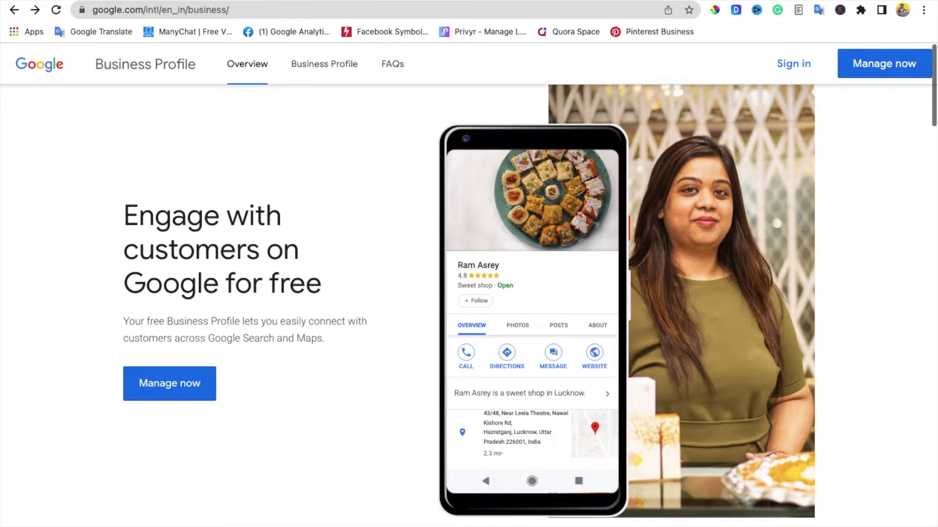
{"action": "scroll", "coordinate": [637, 125], "scroll_direction": "down", "scroll_amount": 2}
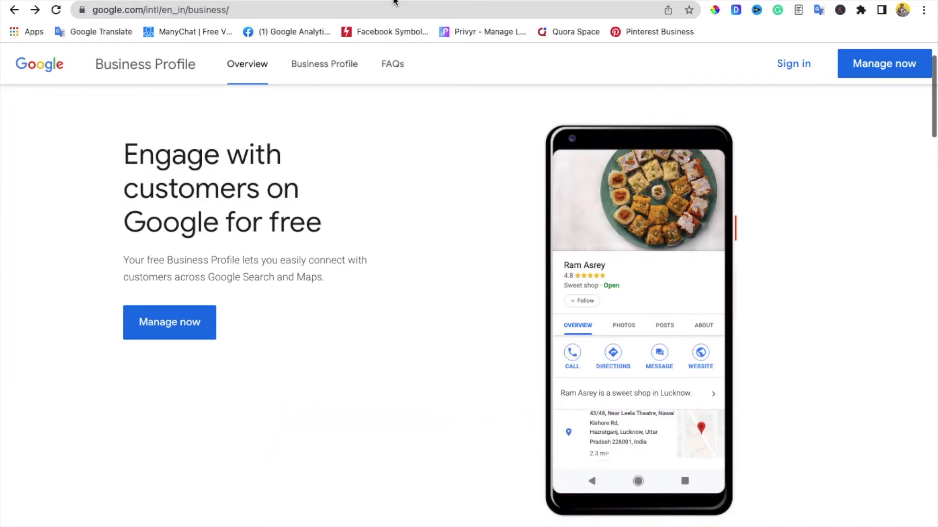
Step: Search Google for 'google my business' and open the Google Business Profile result
{"action": "left_click", "coordinate": [597, 10]}
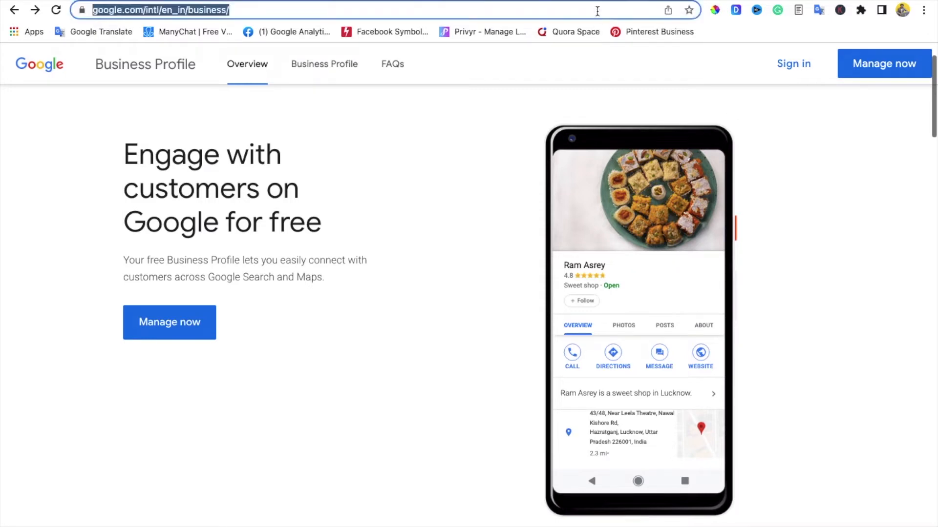
{"action": "type", "text": "google"}
{"action": "key", "text": "Tab"}
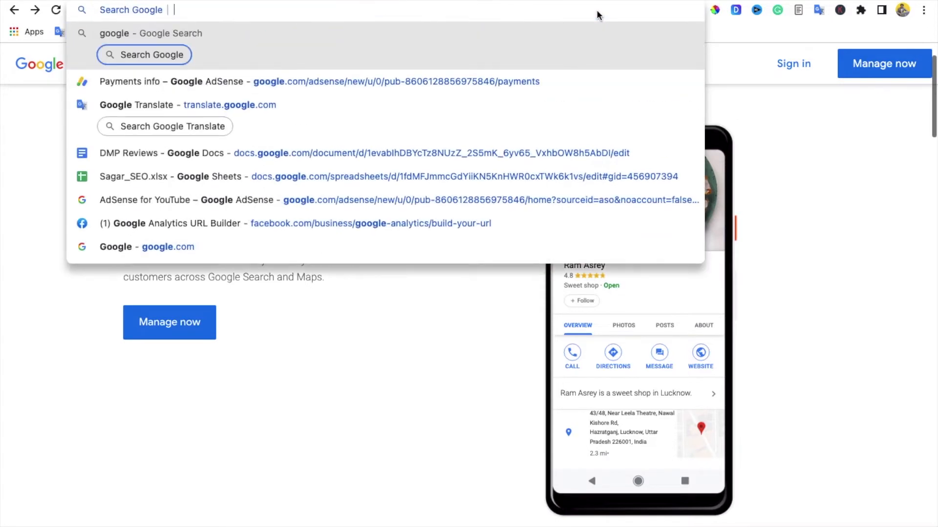
{"action": "type", "text": "goo"}
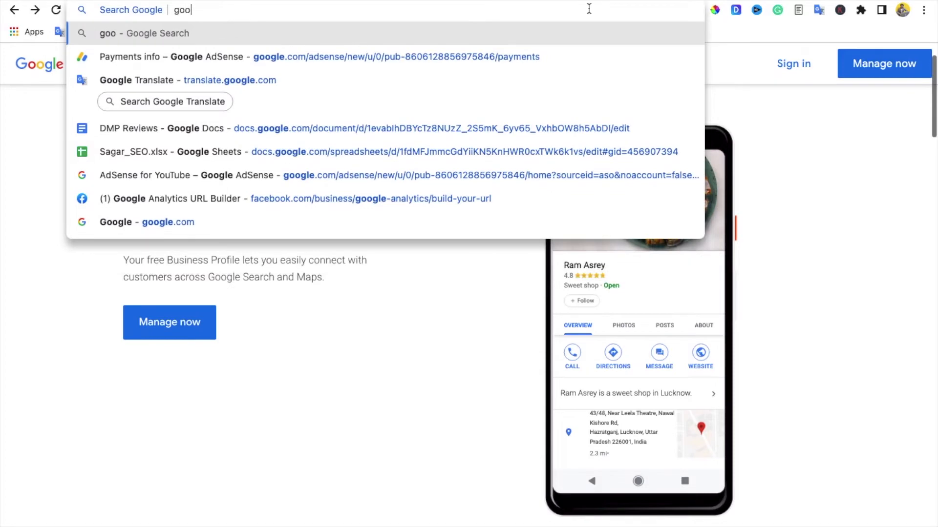
{"action": "type", "text": "gle my busine"}
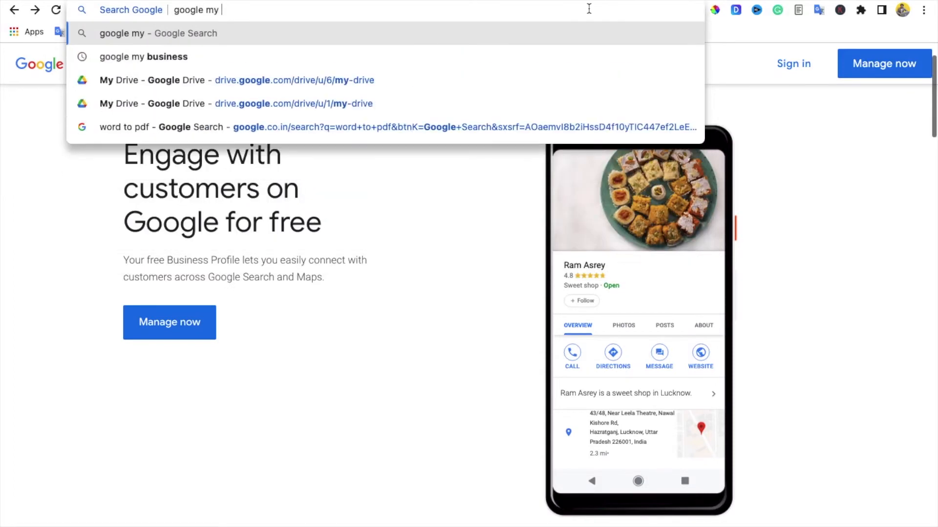
{"action": "type", "text": "ss"}
{"action": "key", "text": "Return"}
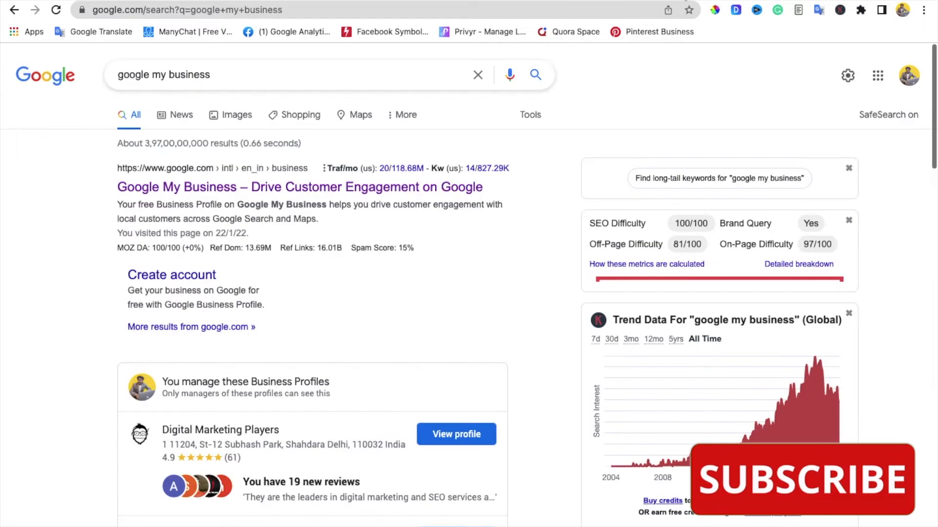
{"action": "left_click", "coordinate": [333, 189]}
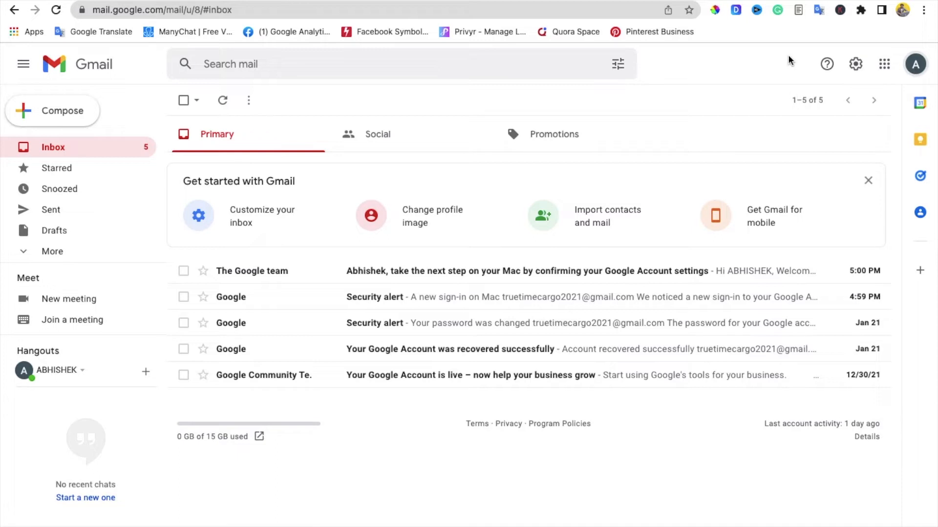
Step: Check which Google accounts are signed in to Gmail, then close the account list
{"action": "left_click", "coordinate": [915, 64]}
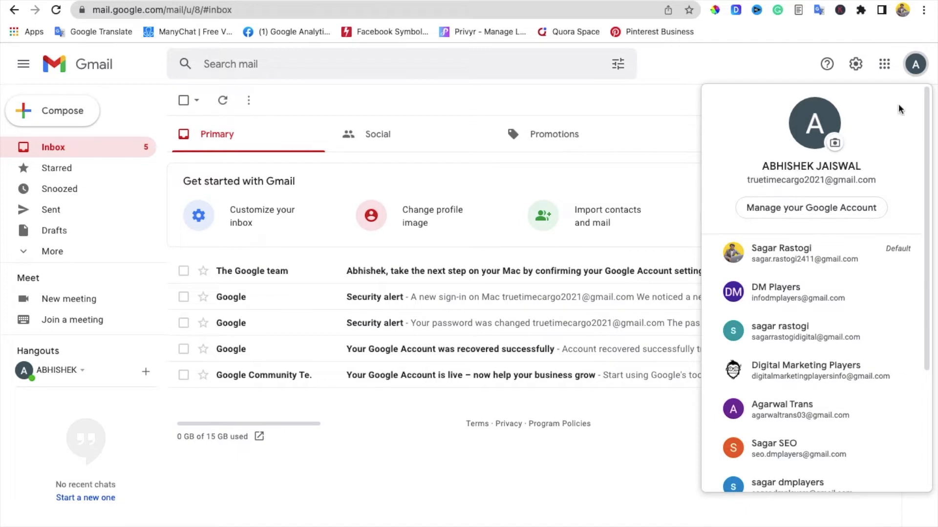
{"action": "left_click", "coordinate": [911, 67]}
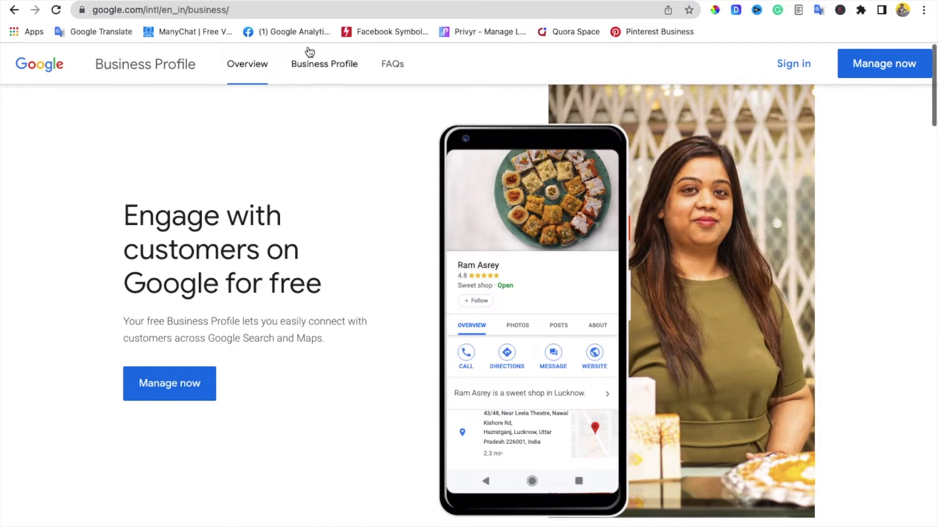
Step: Sign in to Business Profile and switch to the courier business owner's Google account
{"action": "left_click", "coordinate": [782, 68]}
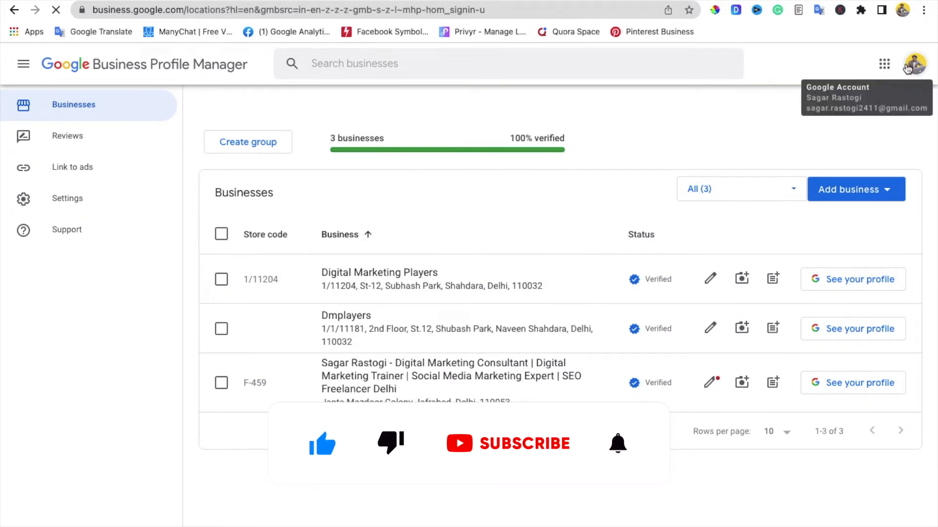
{"action": "left_click", "coordinate": [908, 67]}
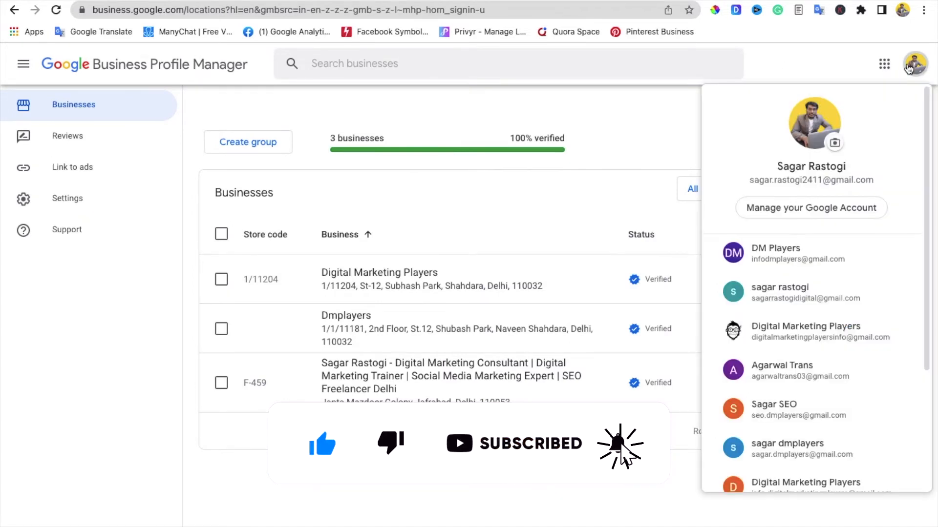
{"action": "scroll", "coordinate": [875, 207], "scroll_direction": "down", "scroll_amount": 3}
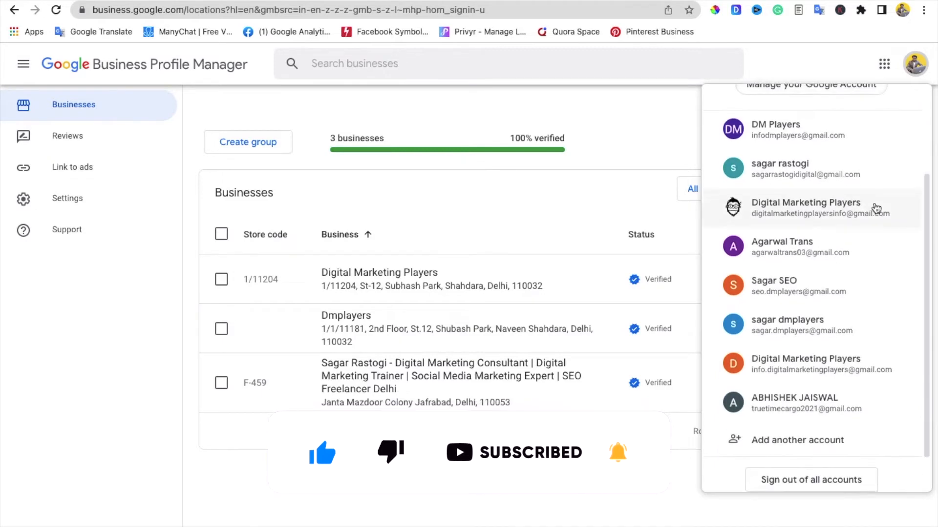
{"action": "left_click", "coordinate": [848, 355]}
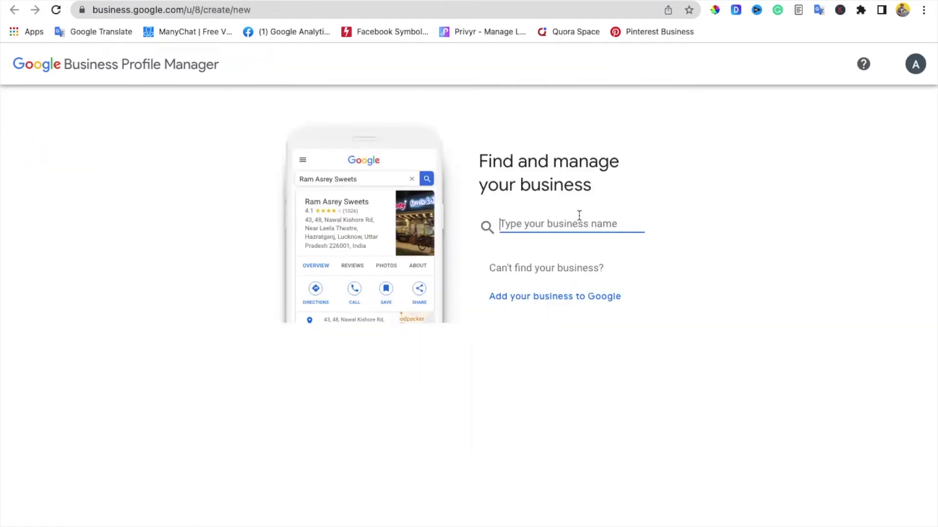
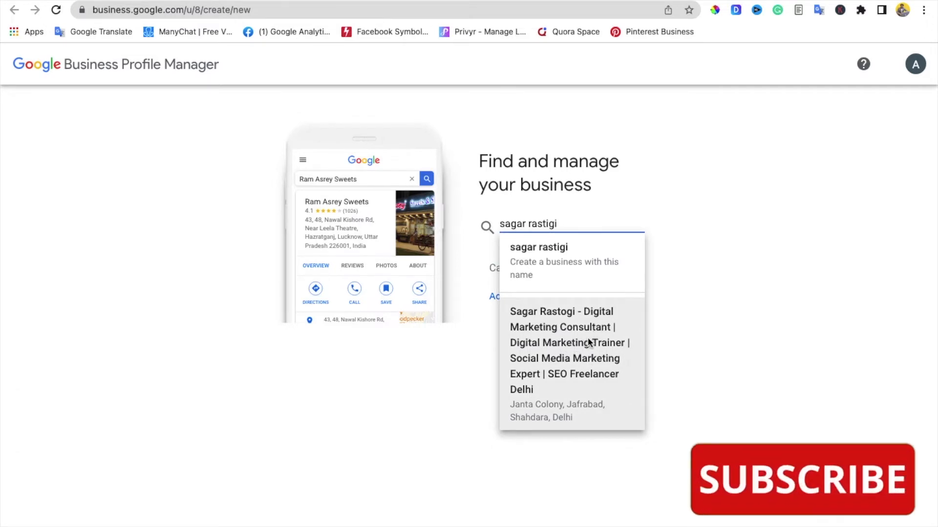
Step: Type a name into the business search, clear it, and choose to add a new business to Google
{"action": "key", "text": "ctrl+a"}
{"action": "key", "text": "BackSpace"}
{"action": "left_click", "coordinate": [560, 301]}
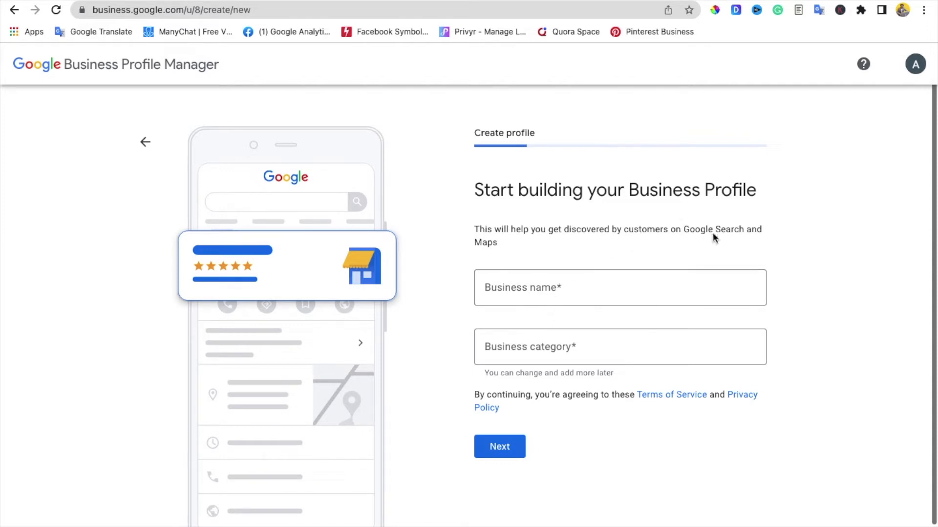
Step: Paste 'Shree Anjani Courier Service Pvt Ltd Ghaziabad' from the notes as the business name
{"action": "scroll", "coordinate": [594, 242], "scroll_direction": "down", "scroll_amount": 1}
{"action": "left_click", "coordinate": [591, 244]}
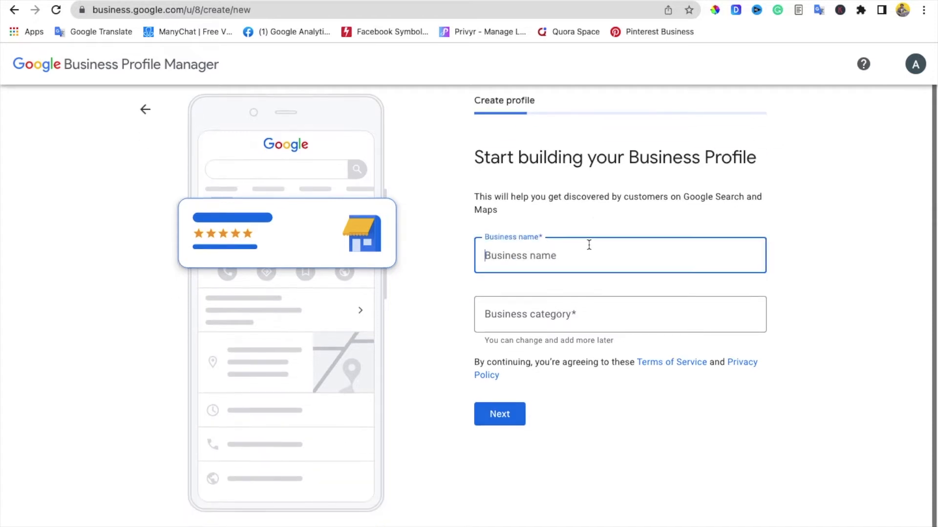
{"action": "left_click", "coordinate": [704, 1]}
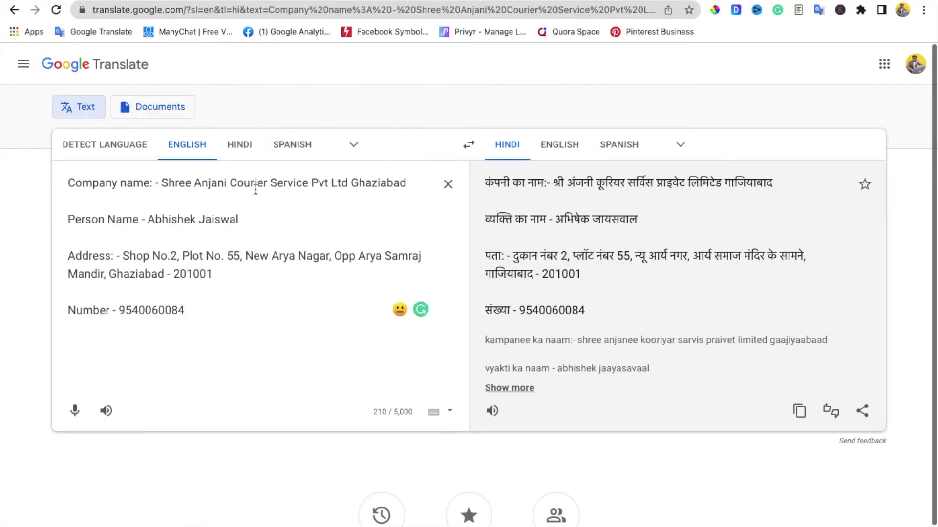
{"action": "left_click_drag", "start_coordinate": [161, 186], "coordinate": [420, 187]}
{"action": "key", "text": "super+c"}
{"action": "left_click", "coordinate": [684, 0]}
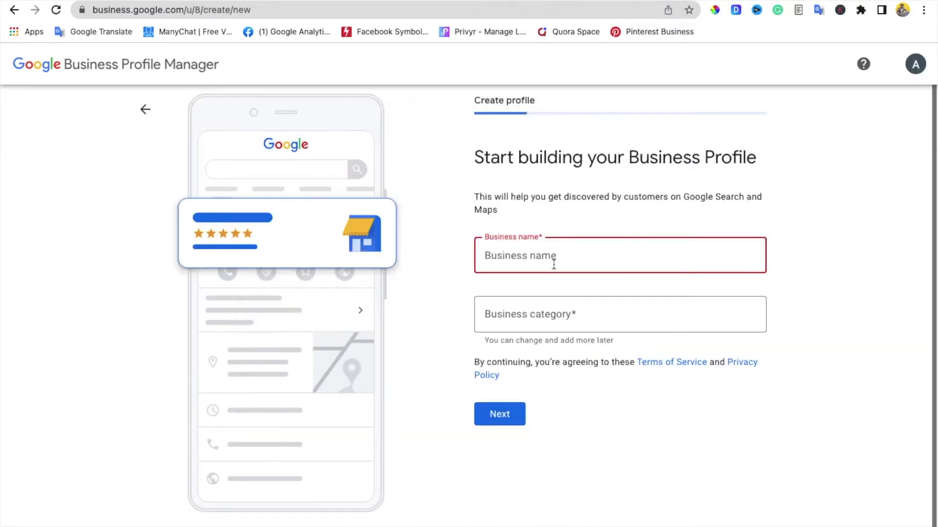
{"action": "key", "text": "super+v"}
{"action": "left_click", "coordinate": [545, 308]}
{"action": "left_click", "coordinate": [580, 264]}
{"action": "key", "text": "BackSpace"}
{"action": "key", "text": "BackSpace"}
{"action": "key", "text": "BackSpace"}
{"action": "key", "text": "BackSpace"}
{"action": "key", "text": "BackSpace"}
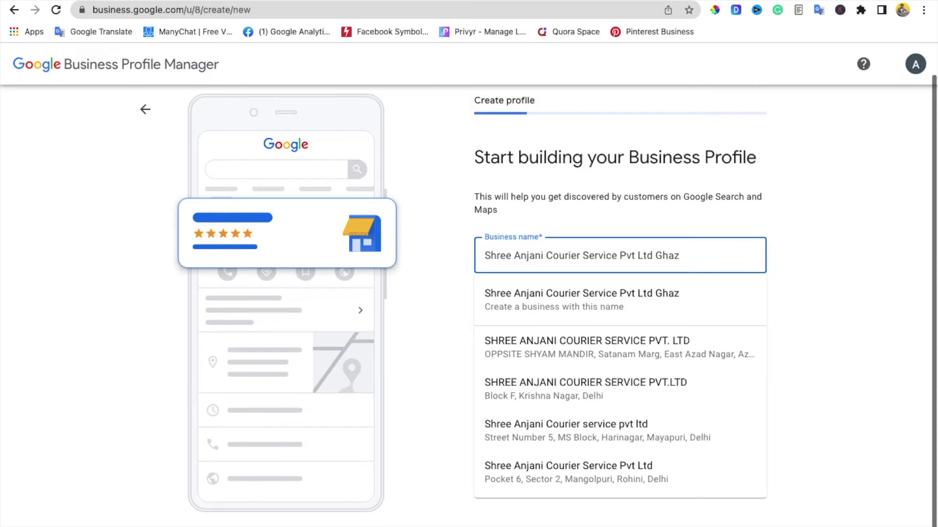
{"action": "type", "text": "iabad"}
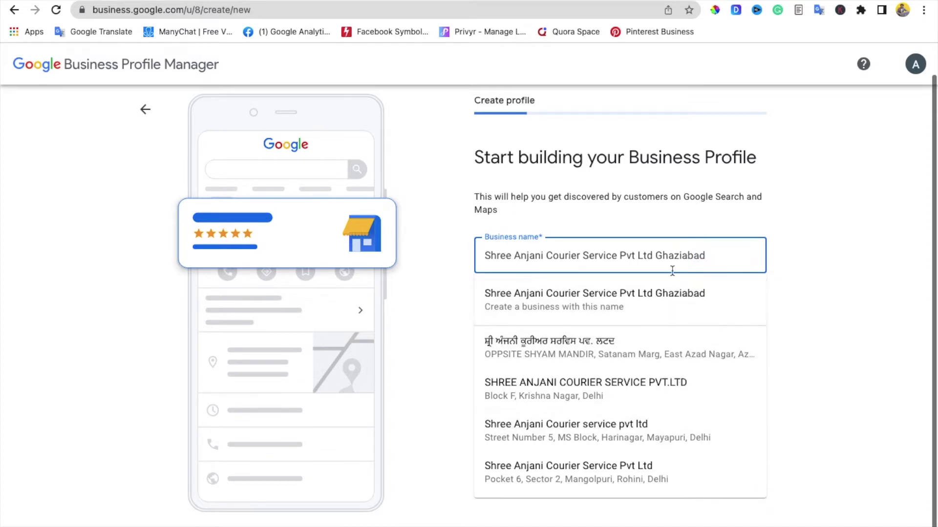
{"action": "left_click", "coordinate": [665, 295]}
Step: Choose Courier service as the business category and submit the name and category
{"action": "left_click", "coordinate": [609, 324]}
{"action": "type", "text": "c"}
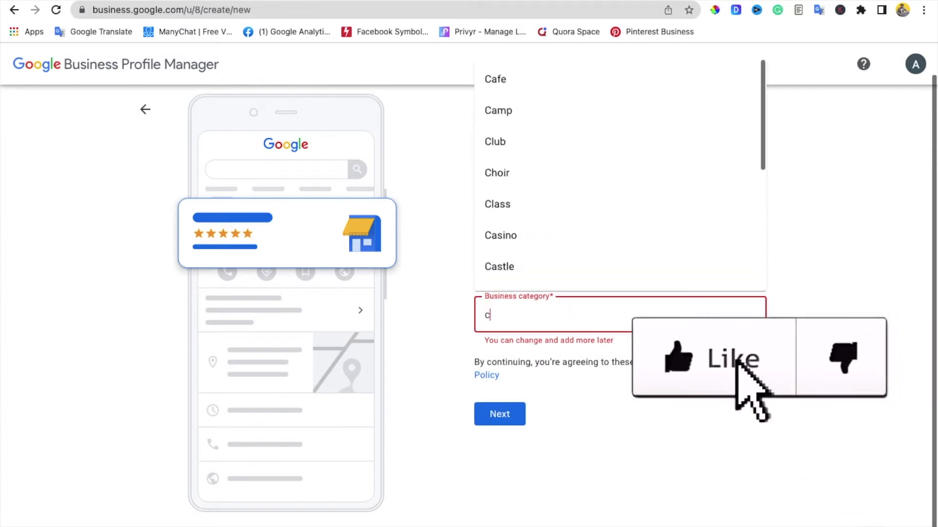
{"action": "type", "text": "uror"}
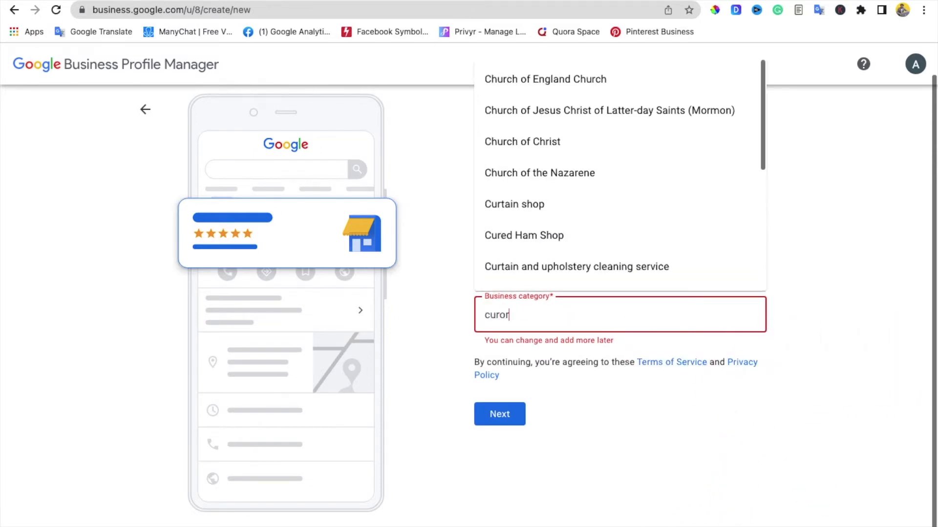
{"action": "key", "text": "BackSpace"}
{"action": "key", "text": "BackSpace"}
{"action": "key", "text": "BackSpace"}
{"action": "type", "text": "orio"}
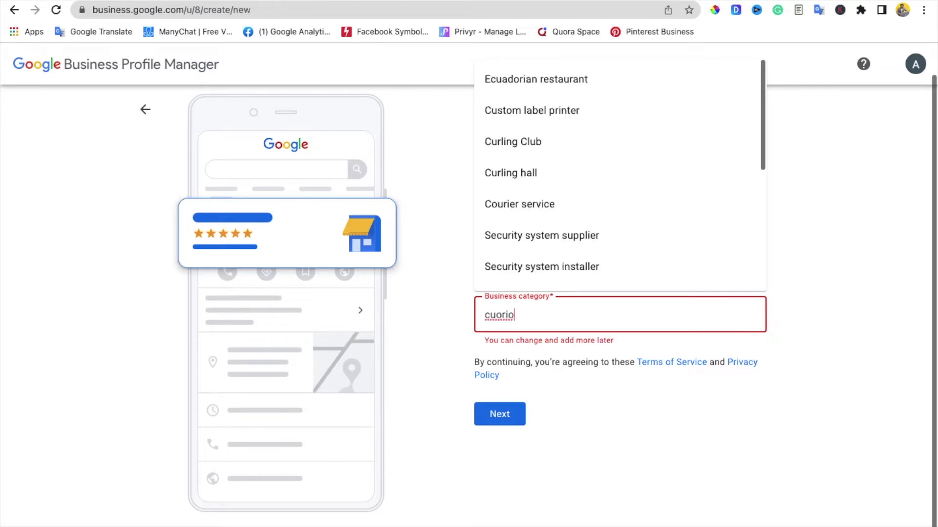
{"action": "left_click", "coordinate": [566, 209]}
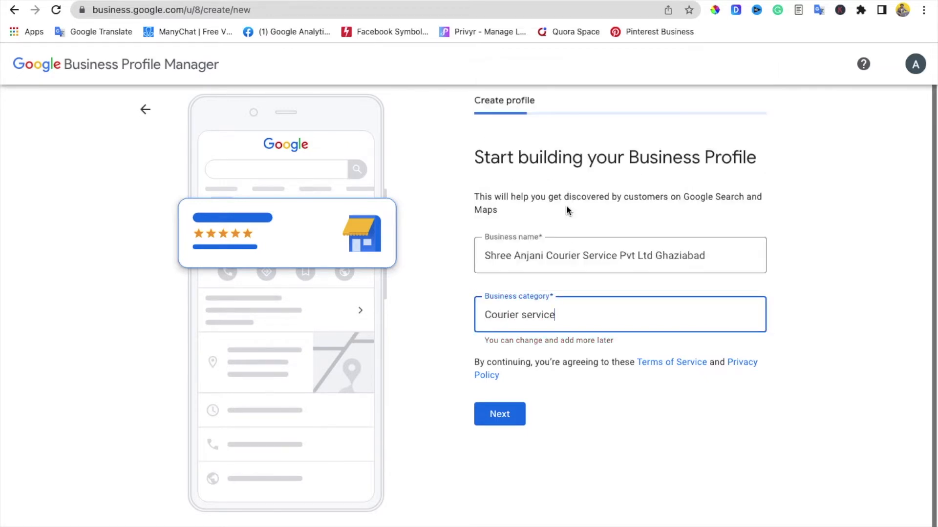
{"action": "left_click", "coordinate": [506, 411]}
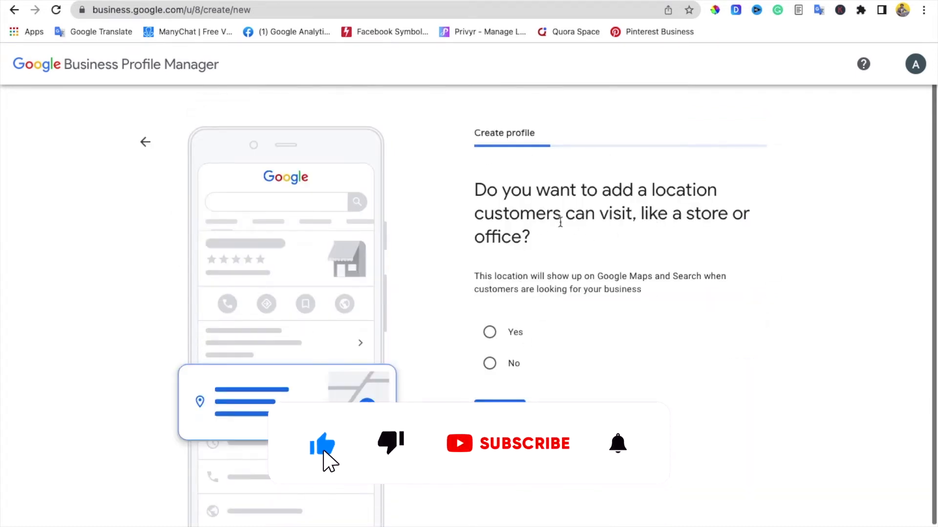
Step: Answer Yes to a customer-visitable location and paste the shop's address into the street field
{"action": "left_click", "coordinate": [495, 336]}
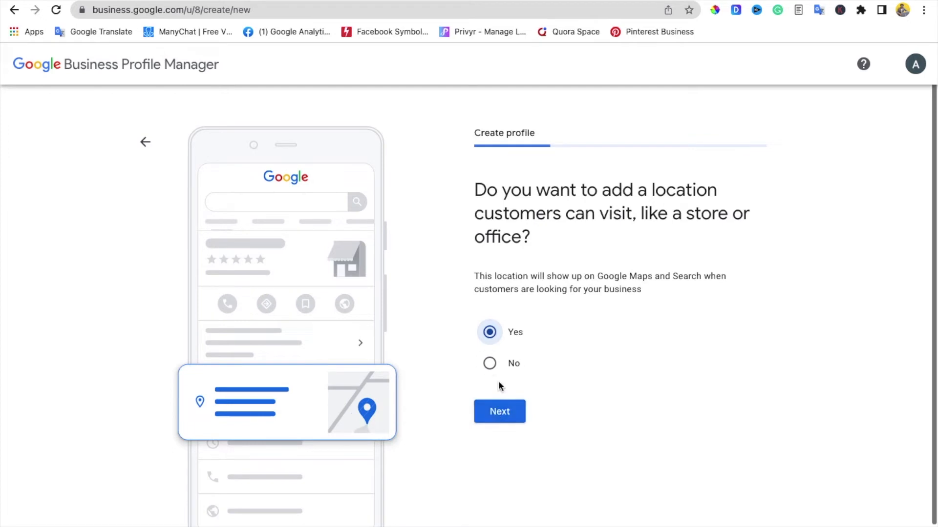
{"action": "left_click", "coordinate": [510, 413]}
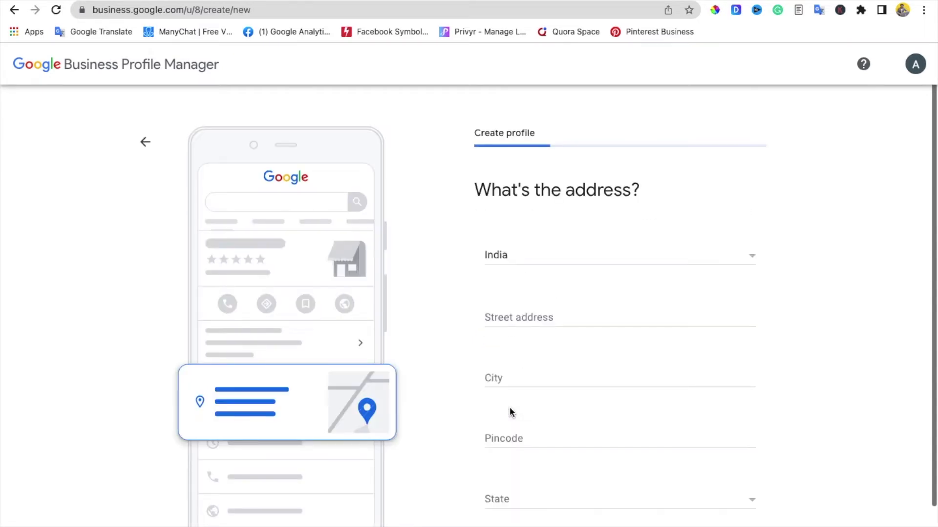
{"action": "left_click", "coordinate": [526, 318]}
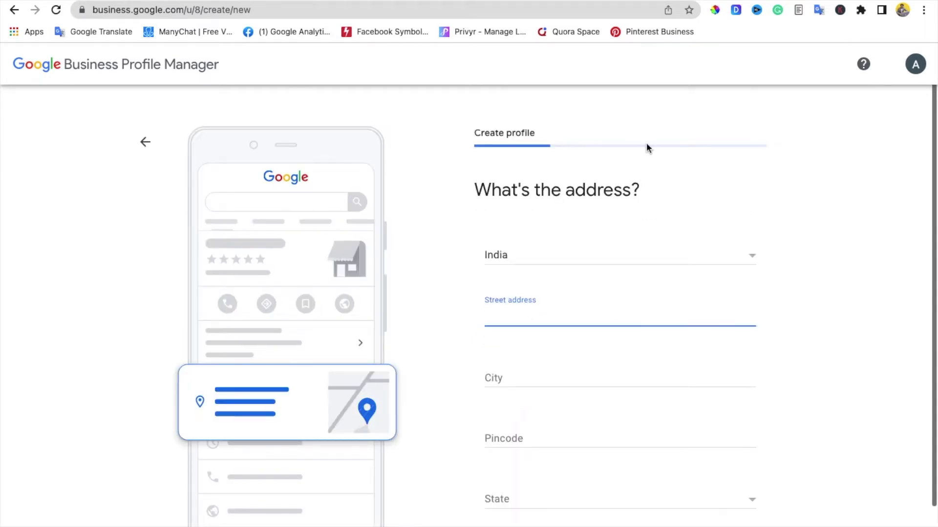
{"action": "left_click", "coordinate": [714, 0]}
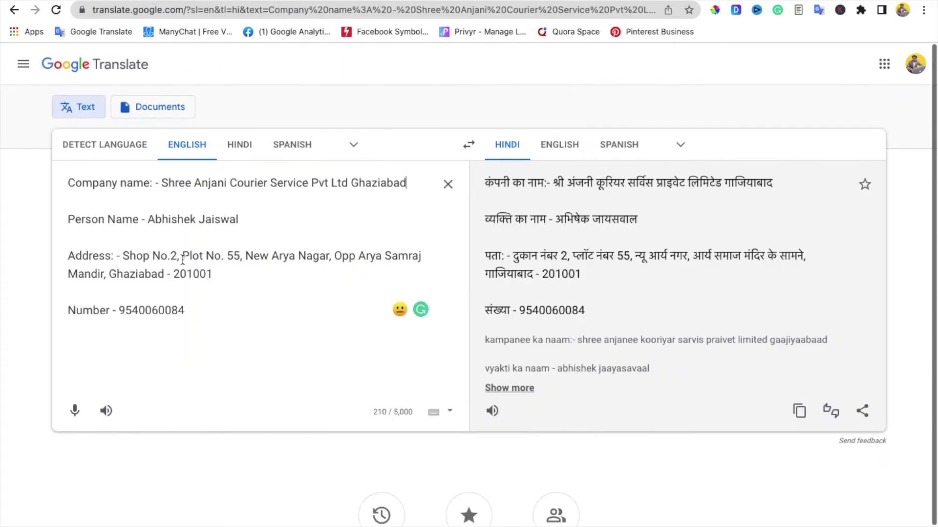
{"action": "left_click_drag", "start_coordinate": [122, 255], "coordinate": [233, 266]}
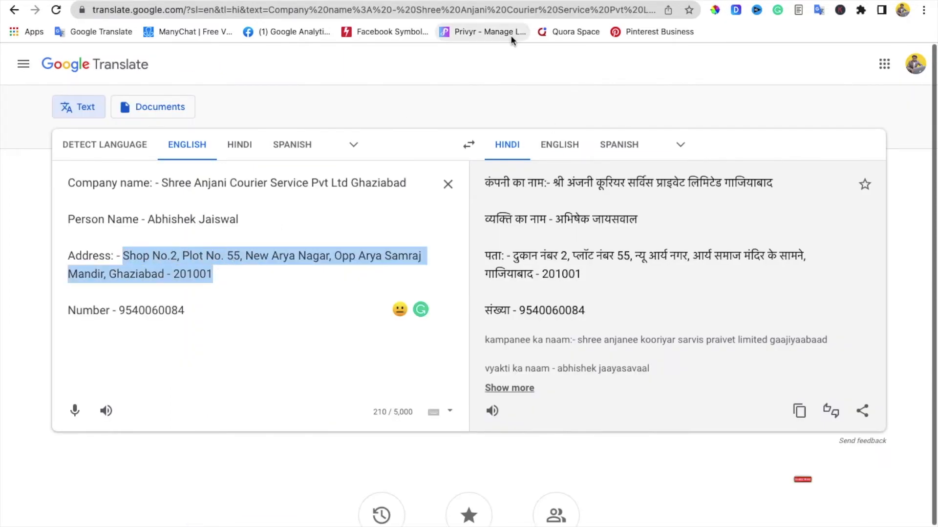
{"action": "left_click", "coordinate": [576, 1]}
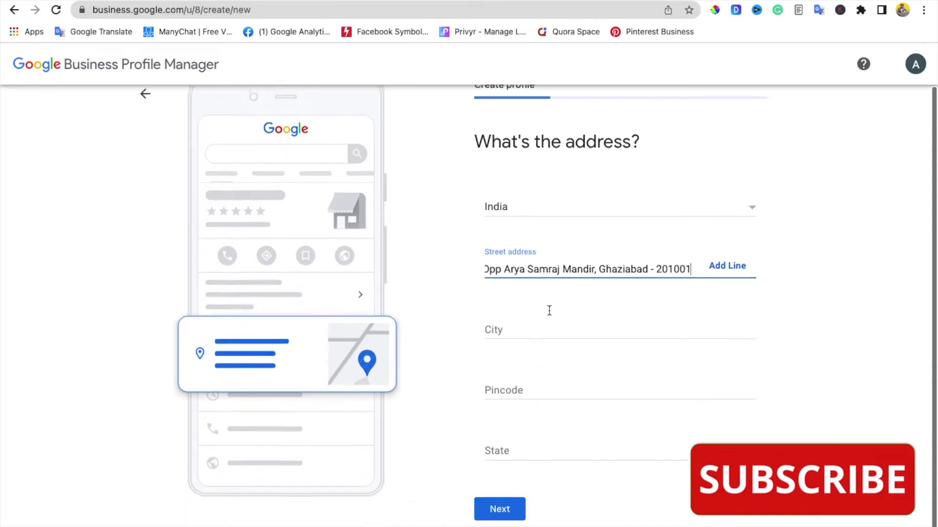
Step: Fill in Ghaziabad as the city and 201001 as the pincode, copied from the address
{"action": "left_click", "coordinate": [539, 326]}
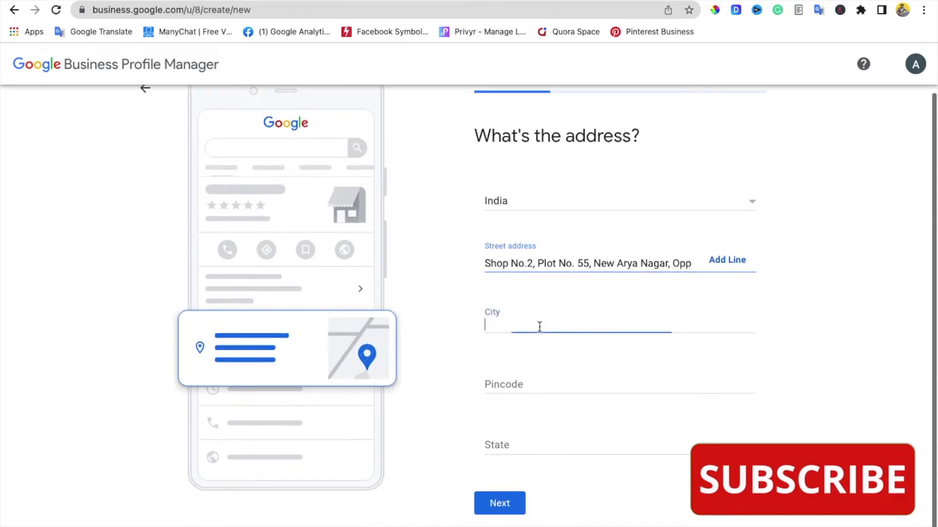
{"action": "left_click_drag", "start_coordinate": [660, 259], "coordinate": [733, 272]}
{"action": "double_click", "coordinate": [637, 271]}
{"action": "key", "text": "super+c"}
{"action": "left_click", "coordinate": [570, 327]}
{"action": "key", "text": "super+v"}
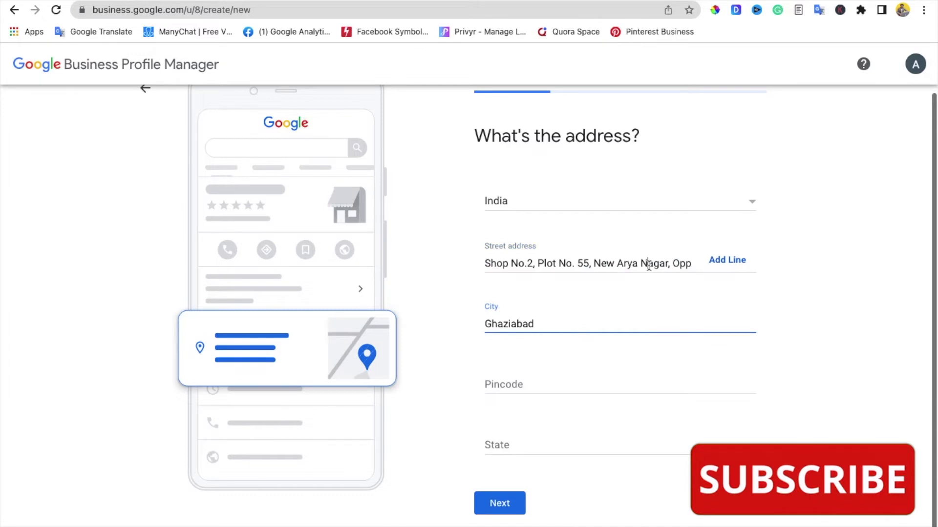
{"action": "left_click_drag", "start_coordinate": [653, 265], "coordinate": [750, 259]}
{"action": "double_click", "coordinate": [678, 267]}
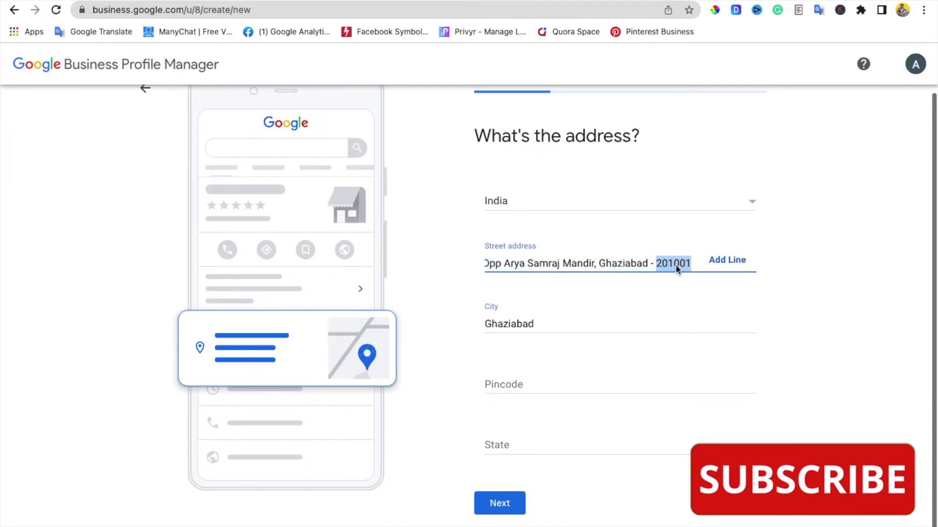
{"action": "left_click", "coordinate": [575, 384]}
{"action": "key", "text": "super+v"}
Step: Select Uttar Pradesh as the state
{"action": "left_click", "coordinate": [558, 438]}
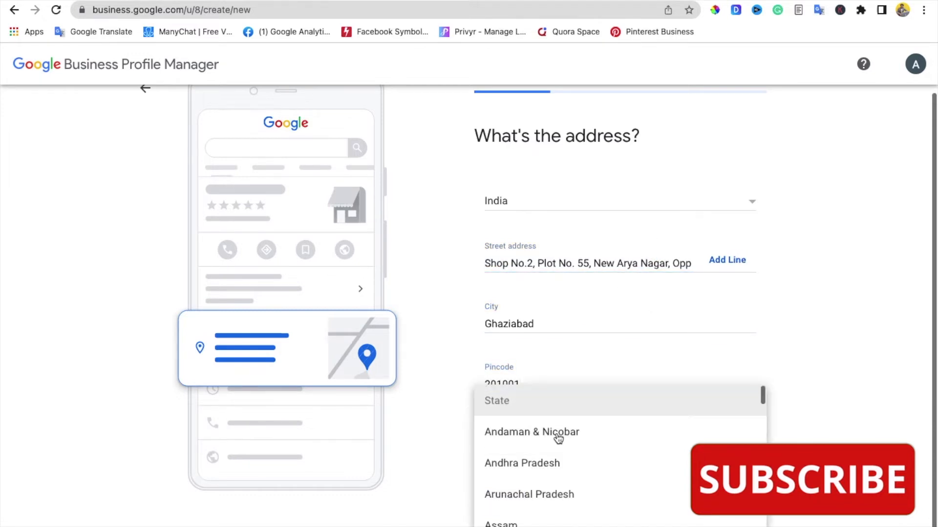
{"action": "scroll", "coordinate": [558, 438], "scroll_direction": "down", "scroll_amount": 10}
{"action": "scroll", "coordinate": [559, 438], "scroll_direction": "down", "scroll_amount": 6}
{"action": "scroll", "coordinate": [559, 438], "scroll_direction": "down", "scroll_amount": 3}
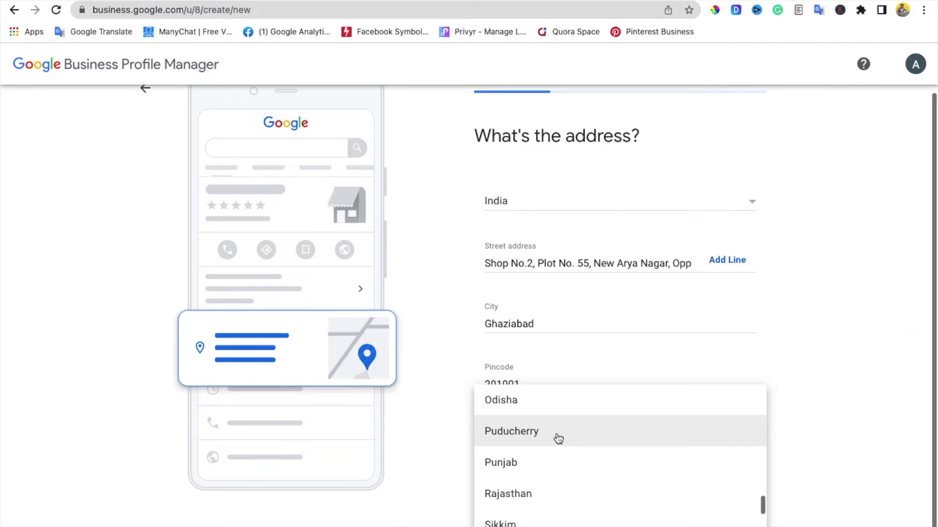
{"action": "scroll", "coordinate": [558, 438], "scroll_direction": "down", "scroll_amount": 4}
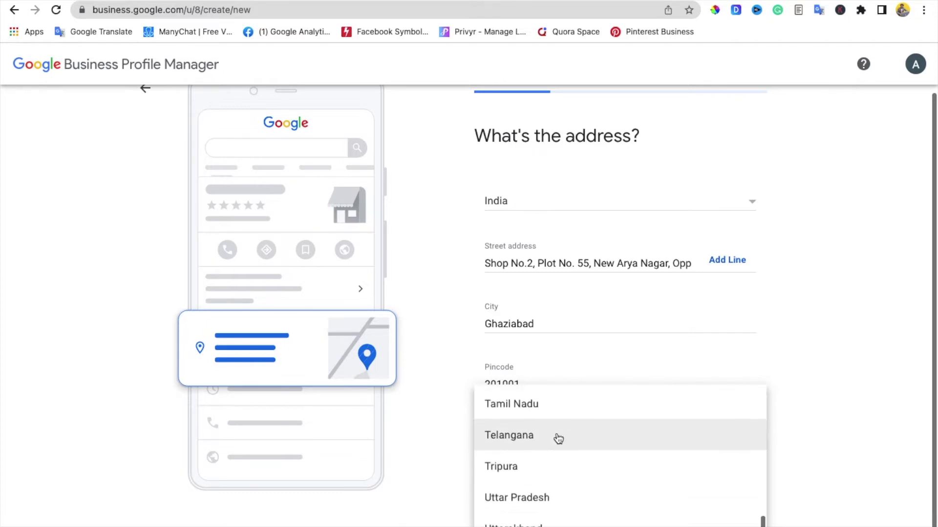
{"action": "left_click", "coordinate": [551, 467]}
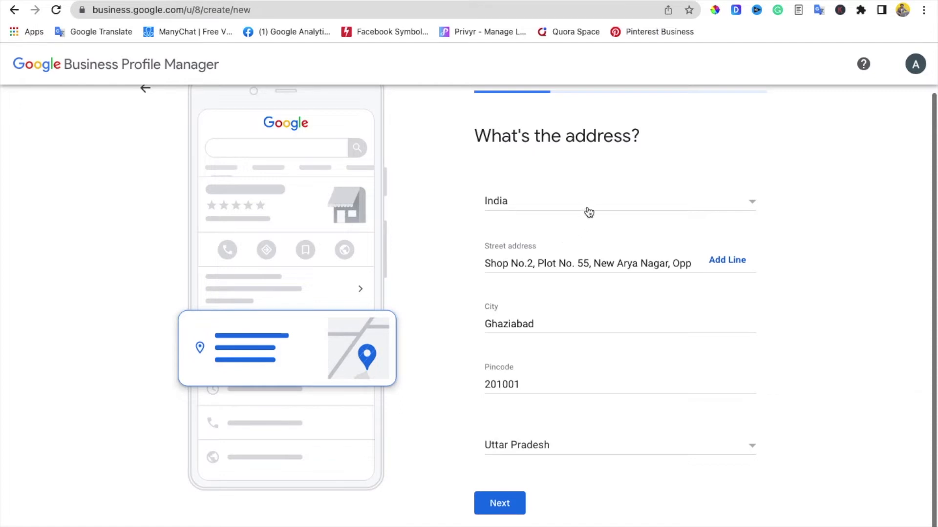
Step: Move the landmark part of the street address onto a second address line, dropping the duplicate city and pincode
{"action": "left_click_drag", "start_coordinate": [673, 262], "coordinate": [718, 259]}
{"action": "left_click", "coordinate": [673, 264]}
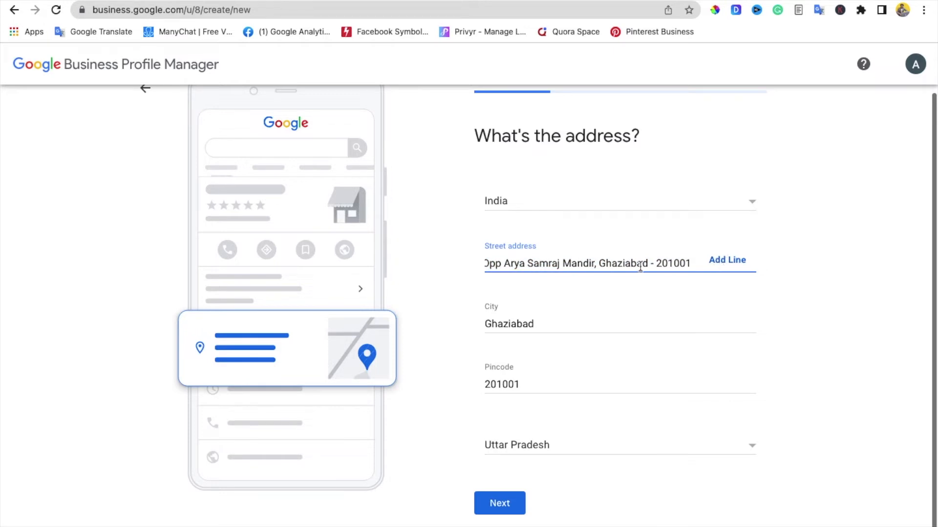
{"action": "left_click", "coordinate": [717, 261]}
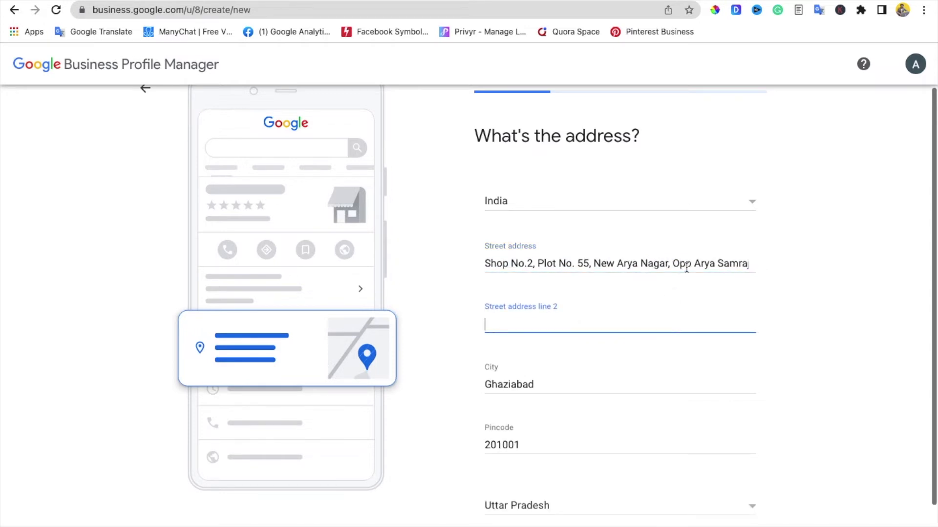
{"action": "left_click_drag", "start_coordinate": [673, 265], "coordinate": [787, 264]}
{"action": "key", "text": "BackSpace"}
{"action": "left_click", "coordinate": [641, 331]}
{"action": "key", "text": "ctrl+v"}
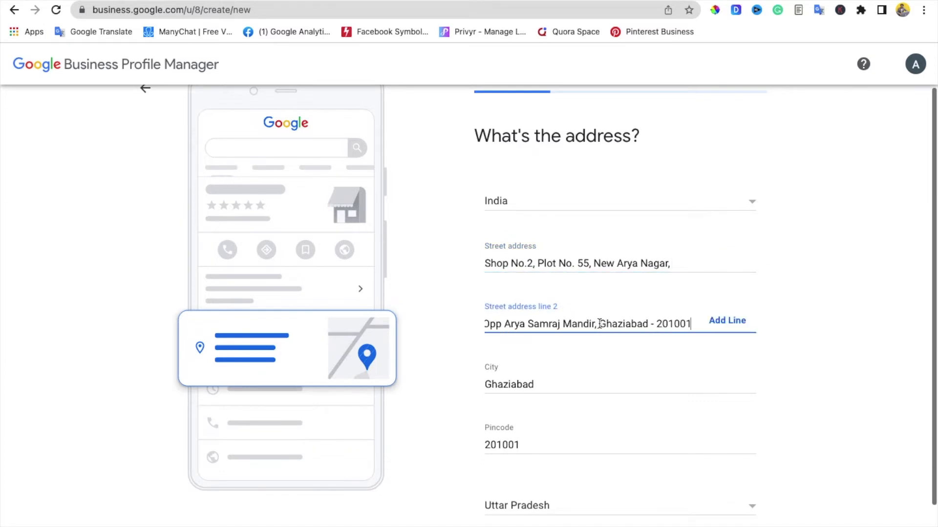
{"action": "left_click_drag", "start_coordinate": [599, 324], "coordinate": [691, 327]}
{"action": "key", "text": "BackSpace"}
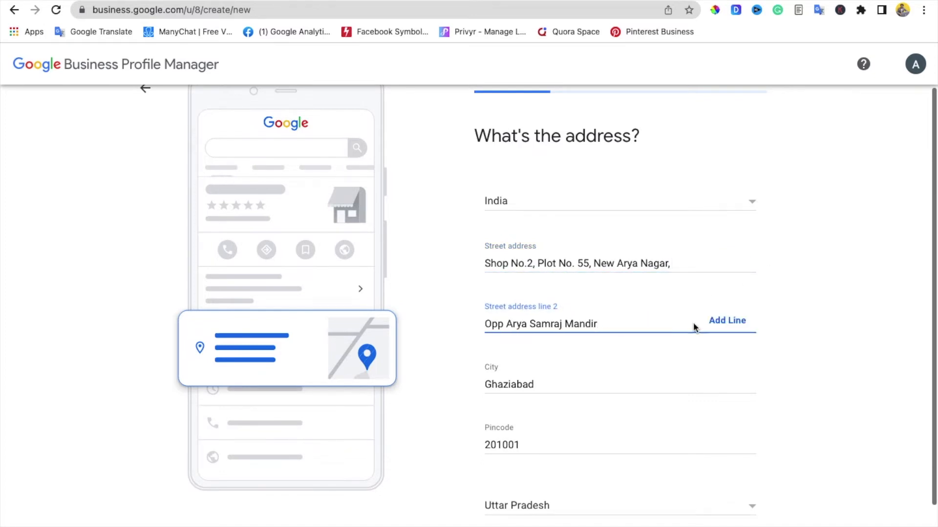
Step: Remove the trailing comma after Nagar and submit the address
{"action": "left_click", "coordinate": [697, 264]}
{"action": "key", "text": "BackSpace"}
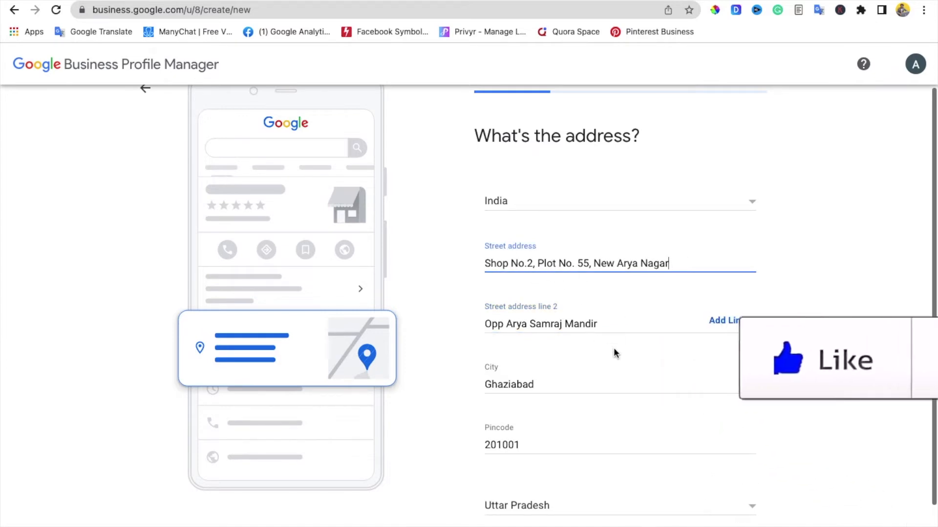
{"action": "scroll", "coordinate": [614, 353], "scroll_direction": "down", "scroll_amount": 2}
{"action": "scroll", "coordinate": [543, 477], "scroll_direction": "up", "scroll_amount": 2}
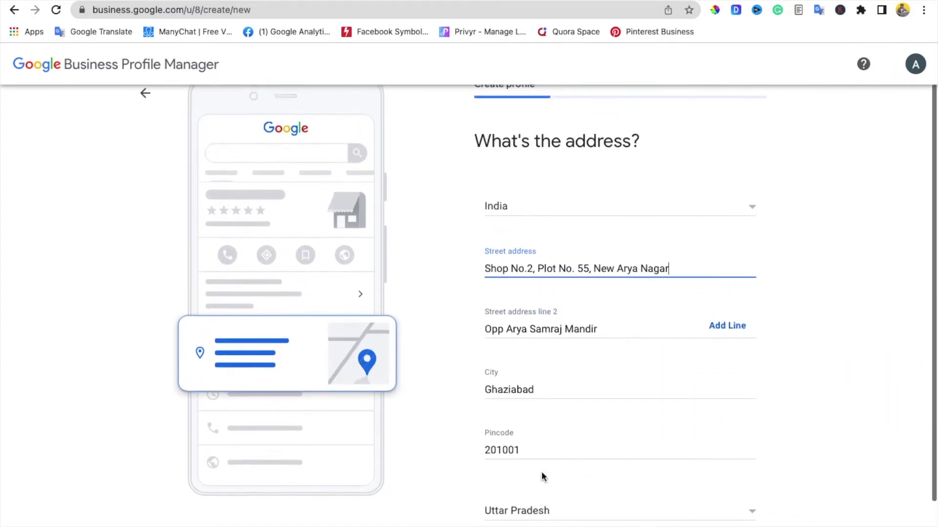
{"action": "scroll", "coordinate": [543, 477], "scroll_direction": "down", "scroll_amount": 3}
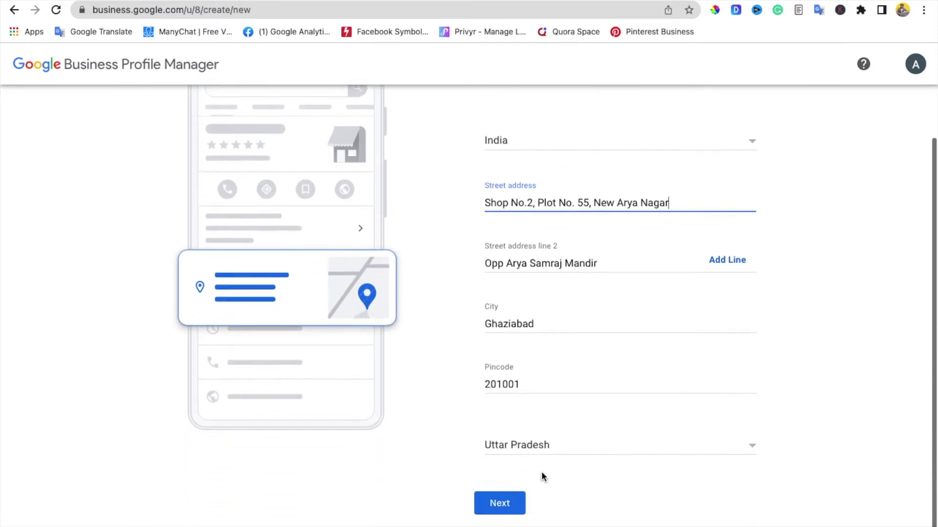
{"action": "left_click", "coordinate": [509, 503]}
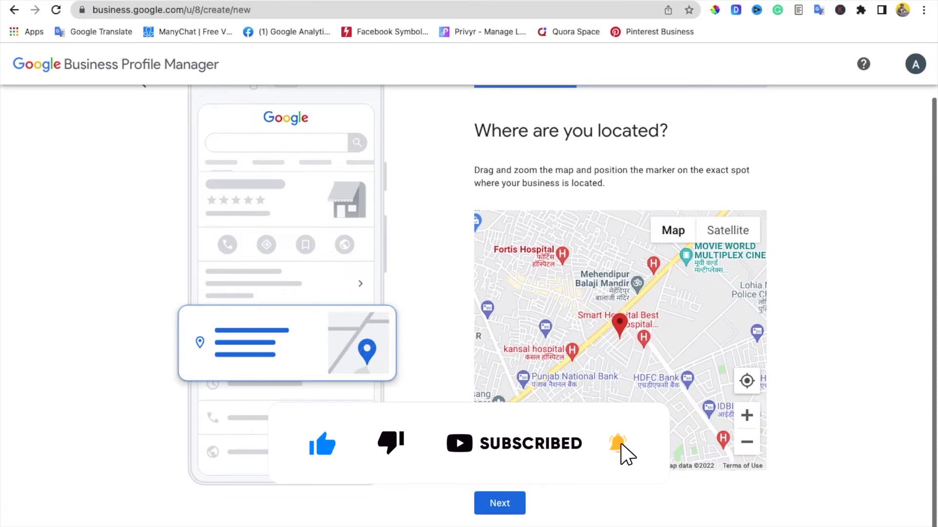
Step: Confirm the map pin location and answer Yes to offering deliveries or home and office visits
{"action": "left_click", "coordinate": [507, 512]}
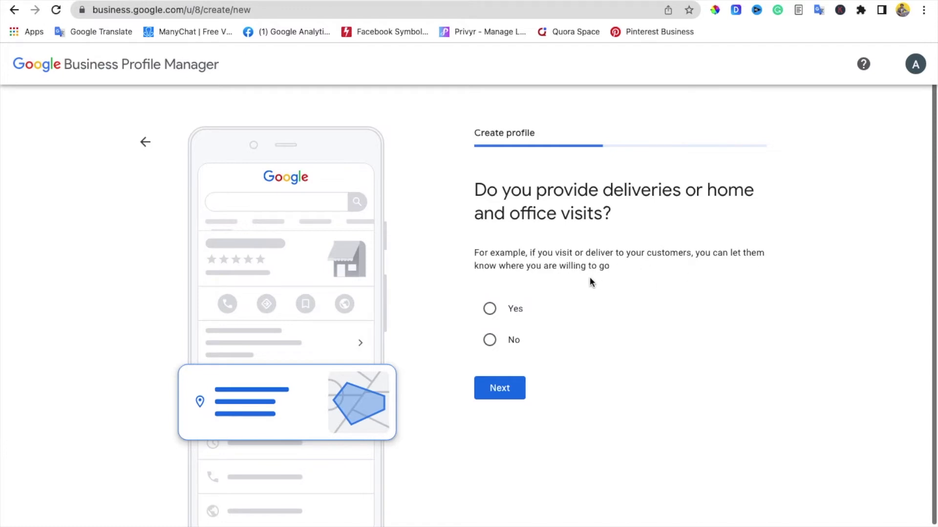
{"action": "left_click", "coordinate": [494, 311]}
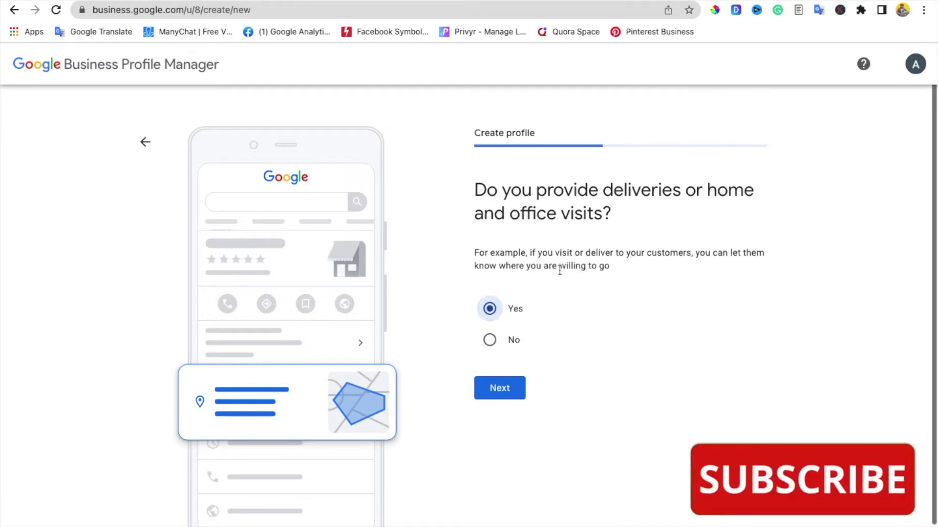
{"action": "left_click", "coordinate": [501, 390]}
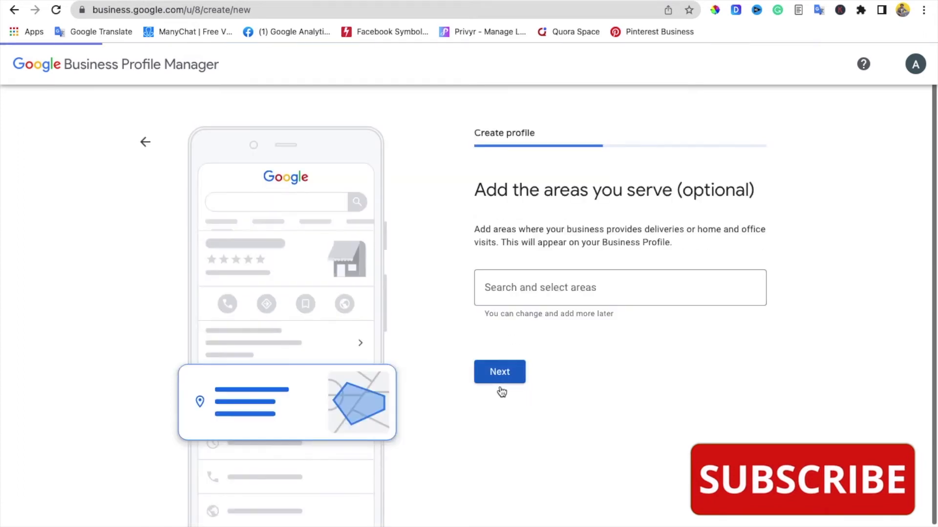
Step: Add Ghaziabad and Mohan Nagar as served areas
{"action": "left_click", "coordinate": [545, 299]}
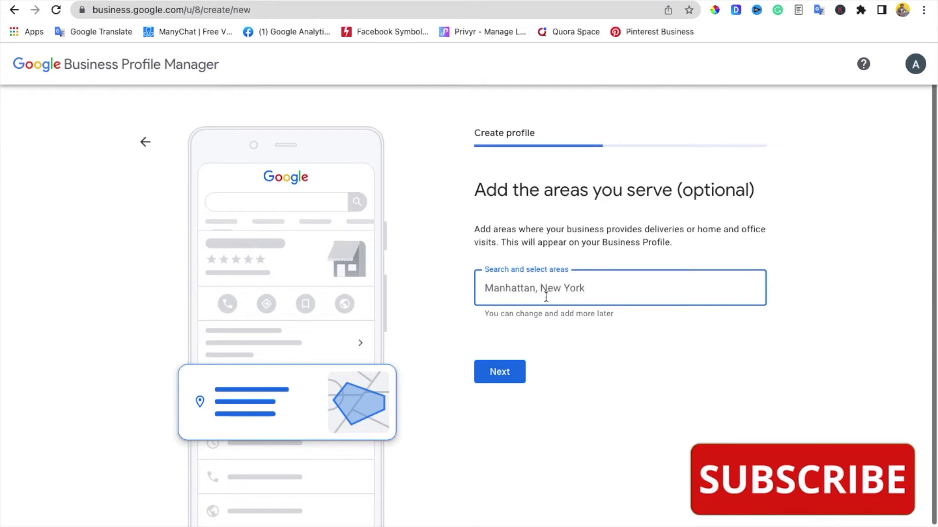
{"action": "type", "text": "g"}
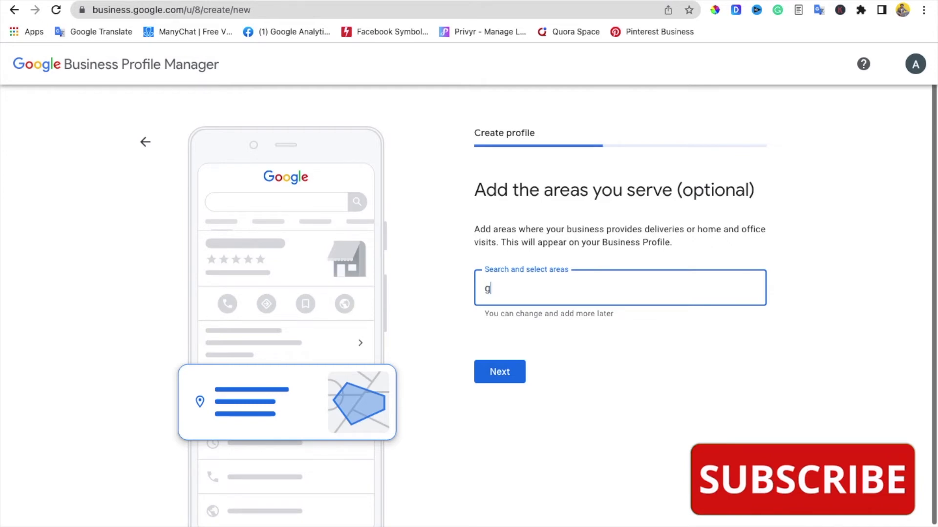
{"action": "key", "text": "BackSpace"}
{"action": "type", "text": "G"}
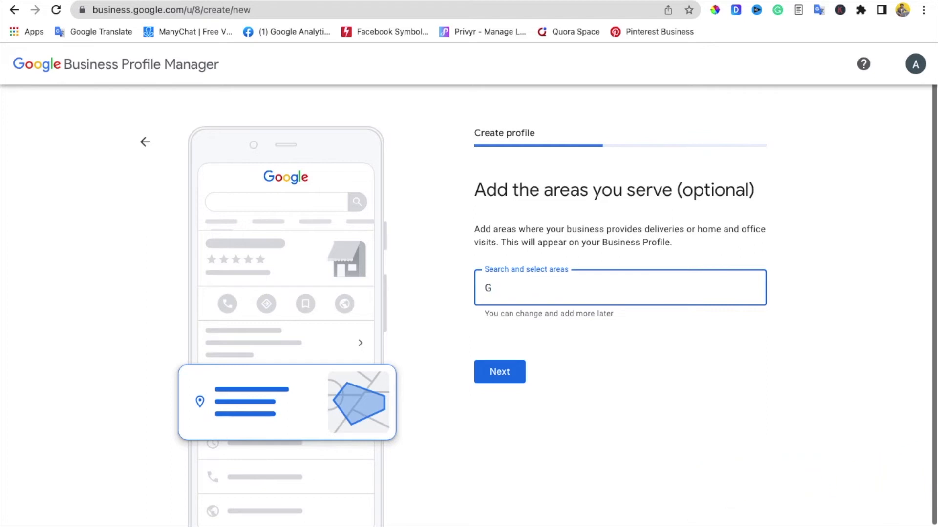
{"action": "type", "text": "hazi"}
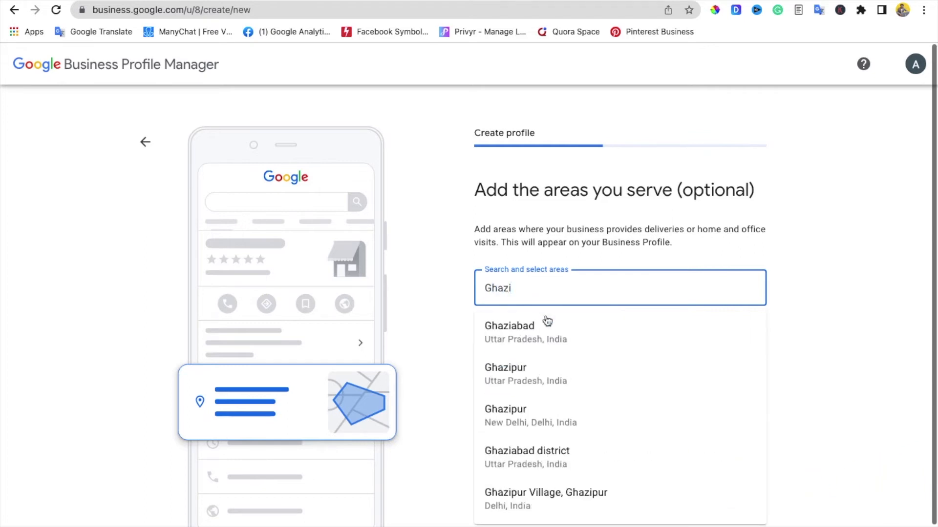
{"action": "left_click", "coordinate": [544, 315]}
{"action": "type", "text": "MOhan"}
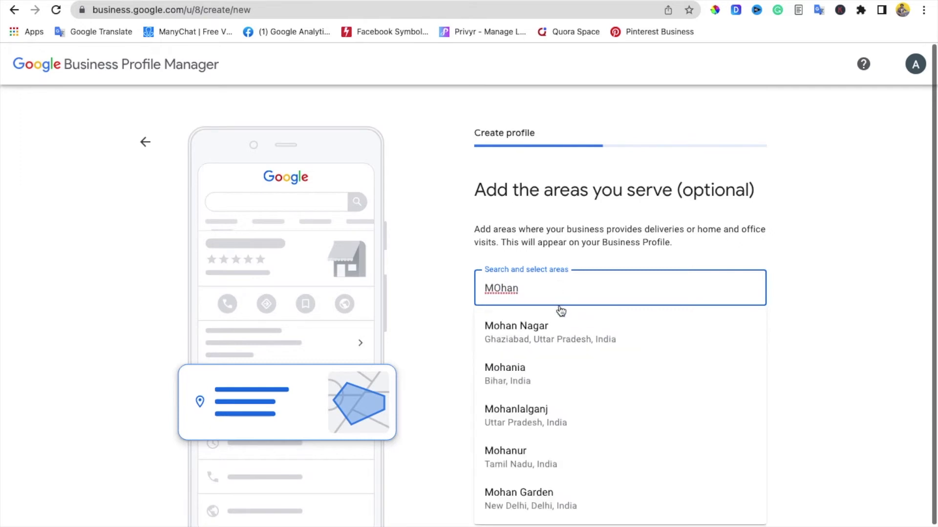
{"action": "left_click", "coordinate": [559, 325]}
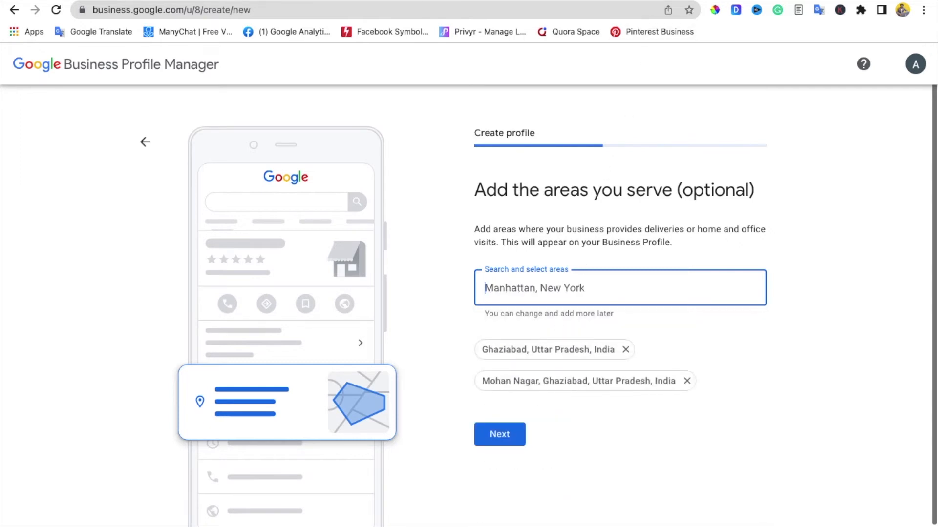
Step: Add New Arya Nagar, copied from the business address, as a served area and continue
{"action": "key", "text": "ctrl+Tab"}
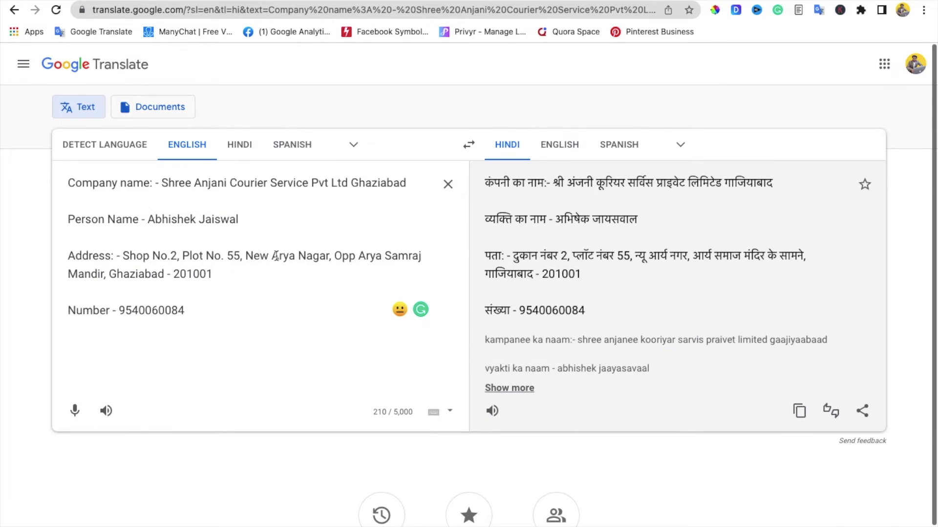
{"action": "left_click_drag", "start_coordinate": [245, 256], "coordinate": [330, 256]}
{"action": "key", "text": "super+c"}
{"action": "key", "text": "ctrl+Tab"}
{"action": "key", "text": "super+v"}
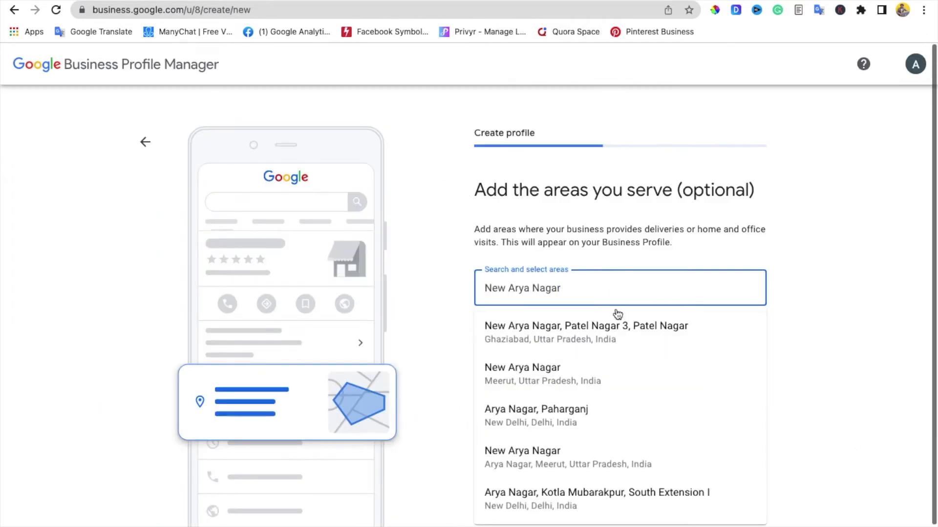
{"action": "left_click", "coordinate": [612, 333]}
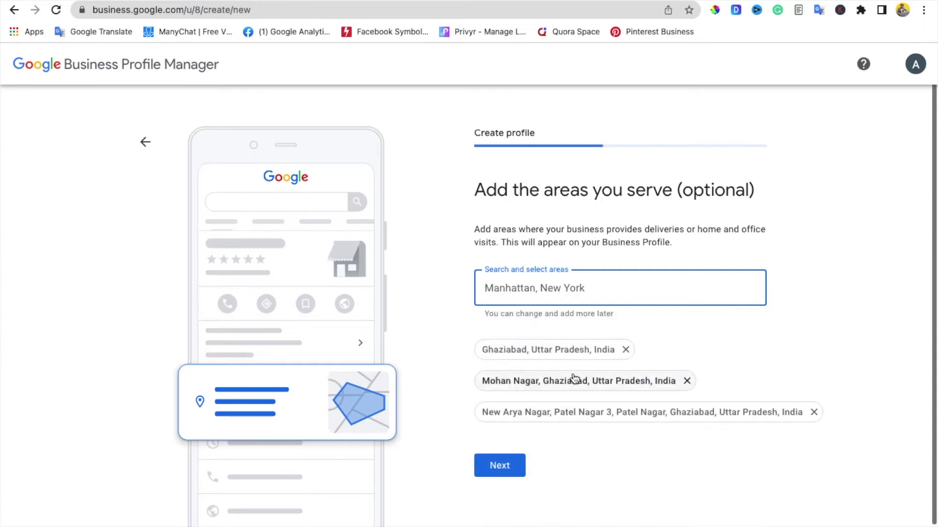
{"action": "left_click", "coordinate": [497, 466]}
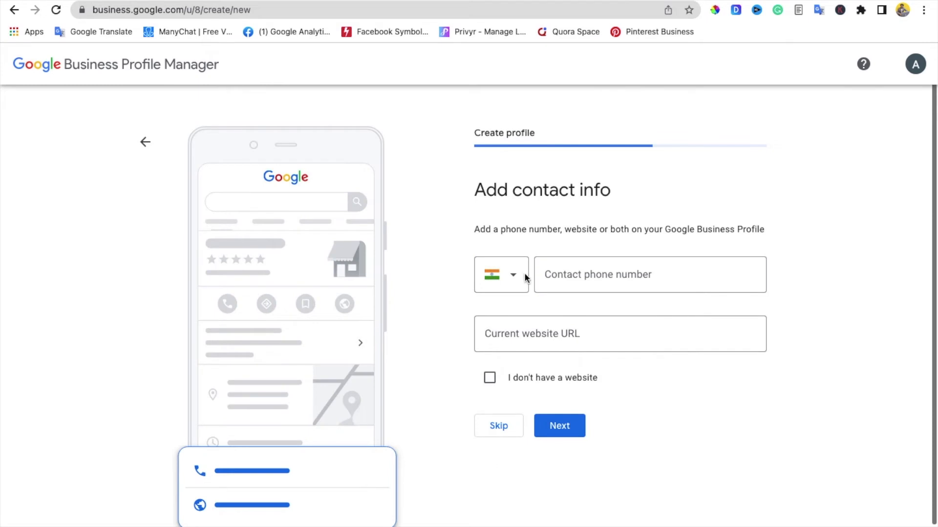
Step: Mark no website, paste the business phone number from the details tab as the contact number, and continue
{"action": "left_click", "coordinate": [490, 379]}
{"action": "left_click", "coordinate": [581, 261]}
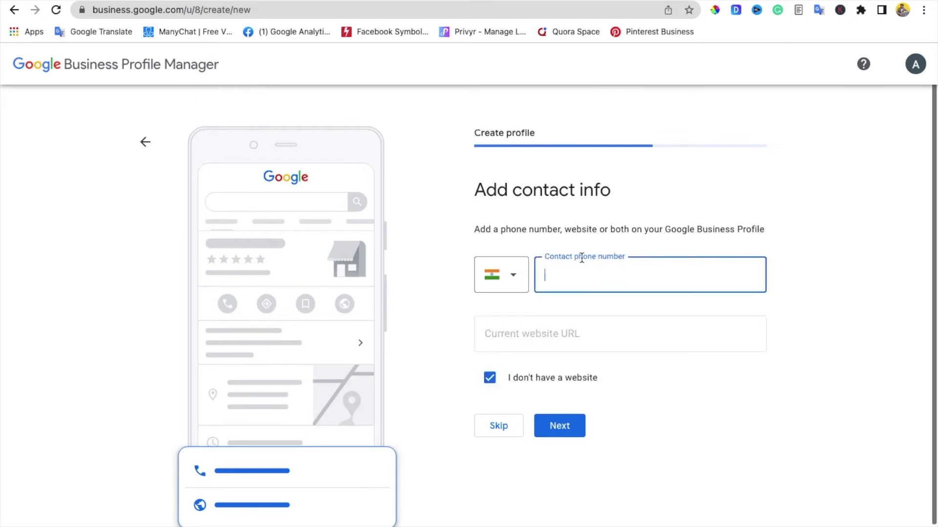
{"action": "left_click", "coordinate": [714, 1]}
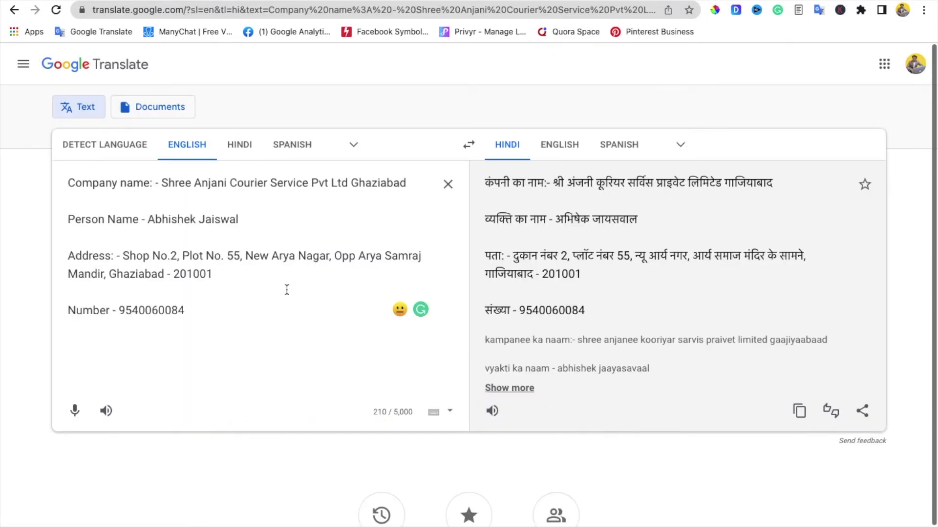
{"action": "double_click", "coordinate": [157, 312]}
{"action": "key", "text": "ctrl+c"}
{"action": "left_click", "coordinate": [647, 1]}
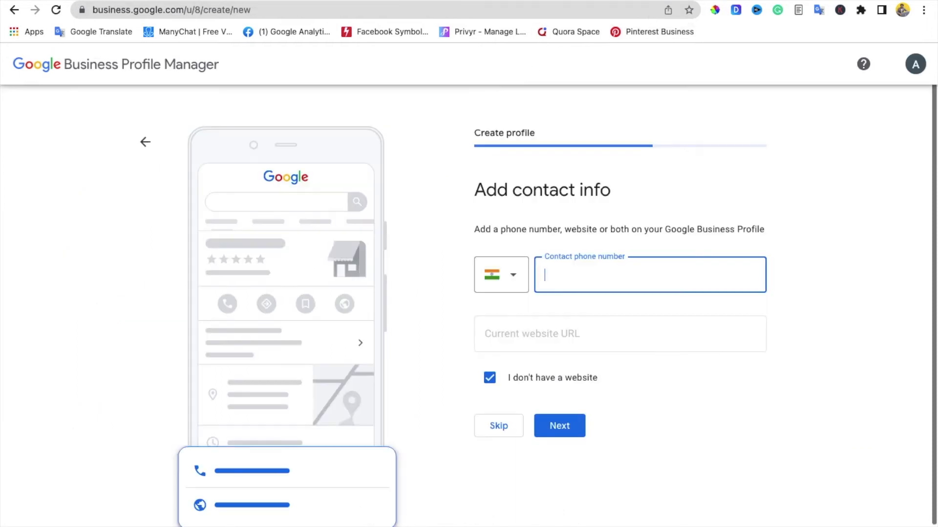
{"action": "key", "text": "ctrl+v"}
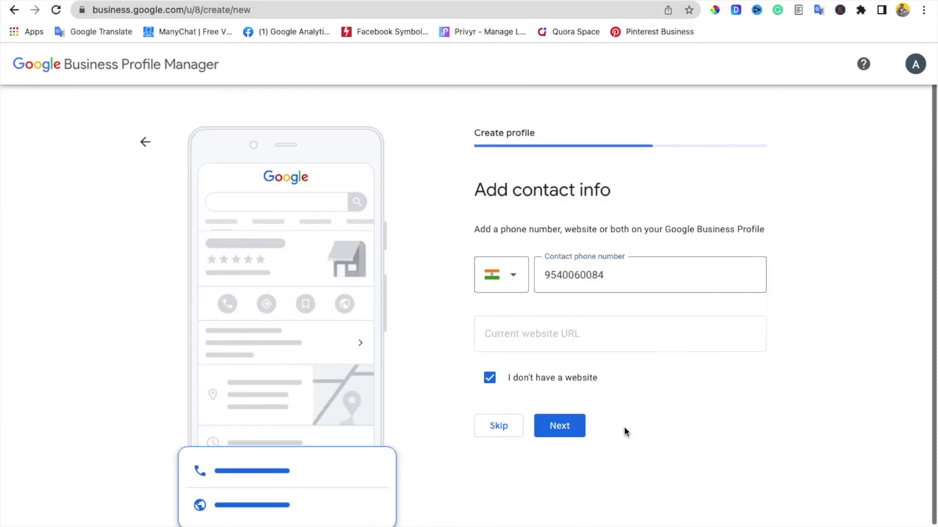
{"action": "left_click", "coordinate": [558, 428]}
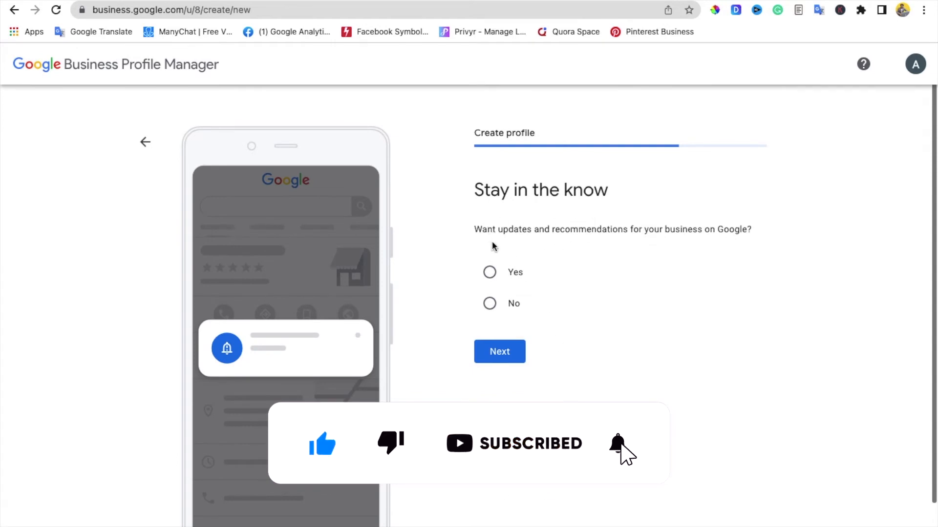
Step: Answer Yes to receiving Google updates and recommendations, then move on
{"action": "left_click", "coordinate": [516, 273]}
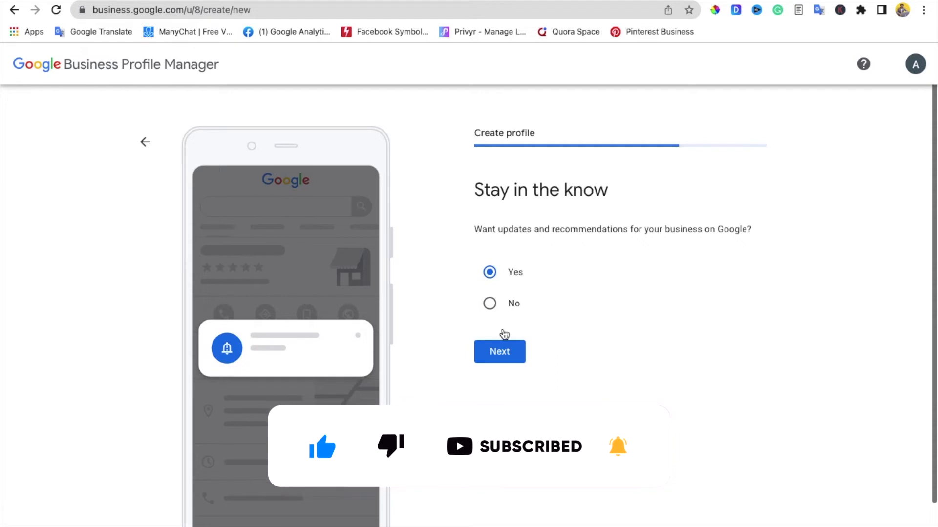
{"action": "left_click", "coordinate": [498, 351]}
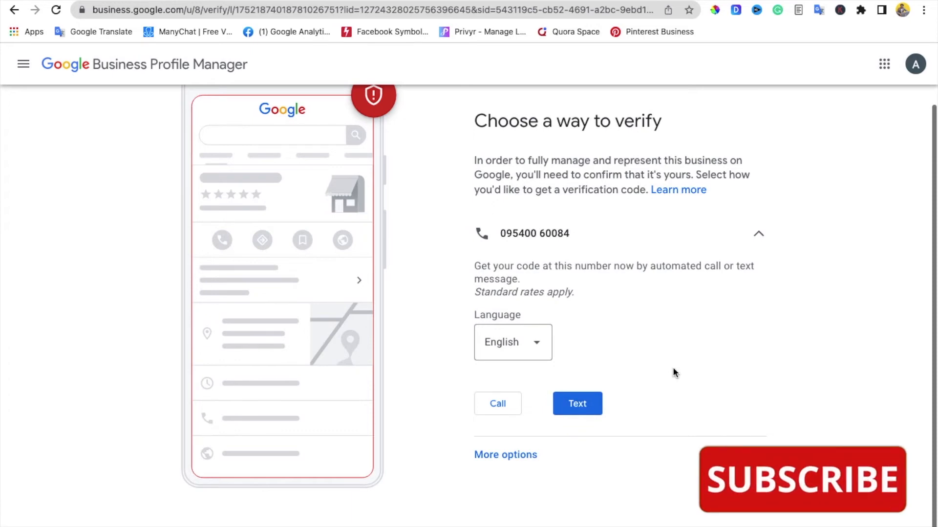
Step: Keep English and request a phone-call verification code for the business phone
{"action": "scroll", "coordinate": [674, 373], "scroll_direction": "up", "scroll_amount": 1}
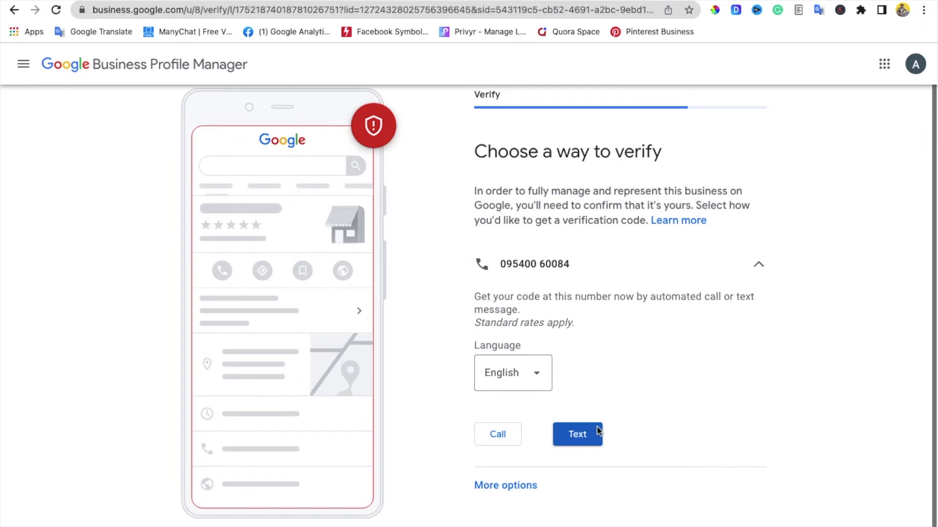
{"action": "left_click", "coordinate": [512, 472]}
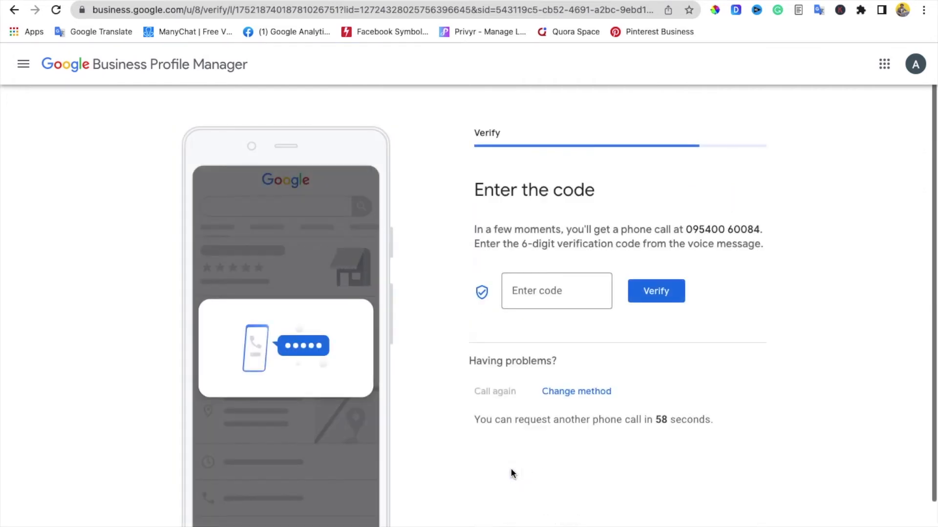
Step: Enter the received 6-digit verification code, verify it, and continue past the confirmation
{"action": "left_click", "coordinate": [560, 295]}
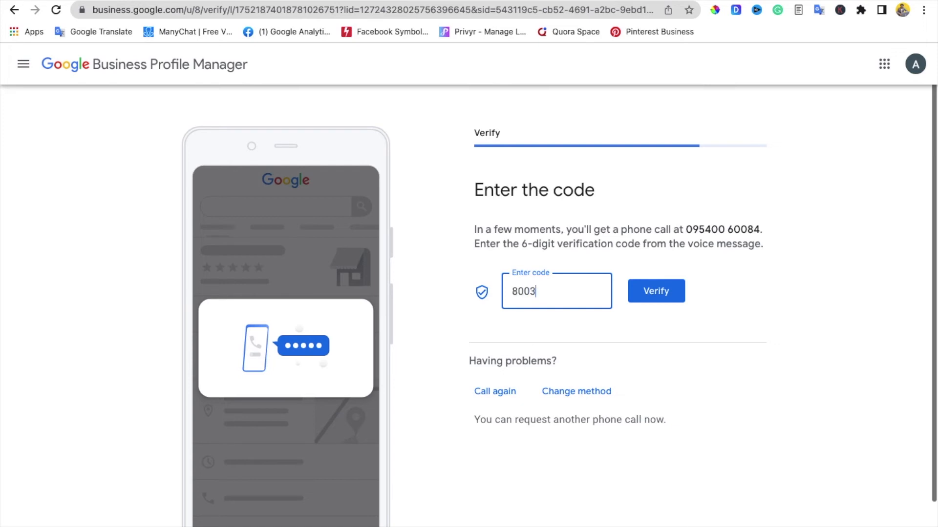
{"action": "left_click", "coordinate": [650, 292]}
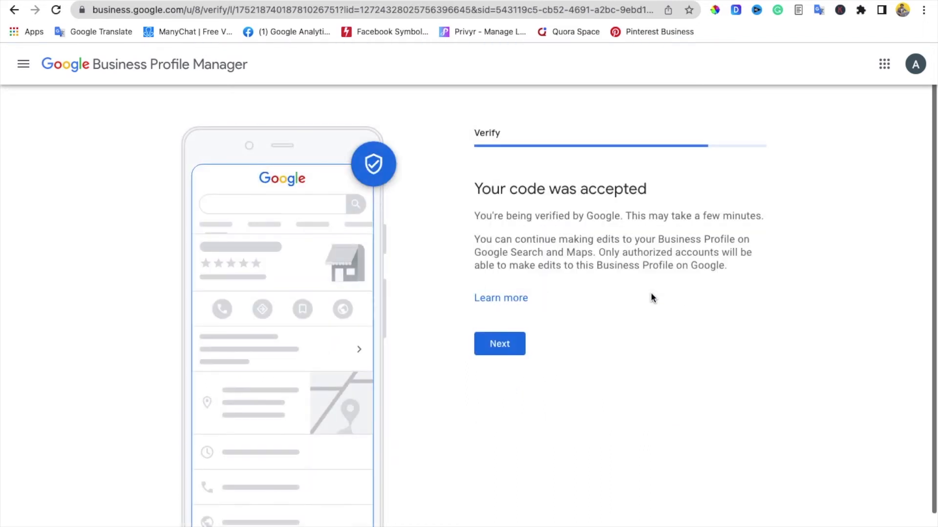
{"action": "left_click", "coordinate": [510, 345]}
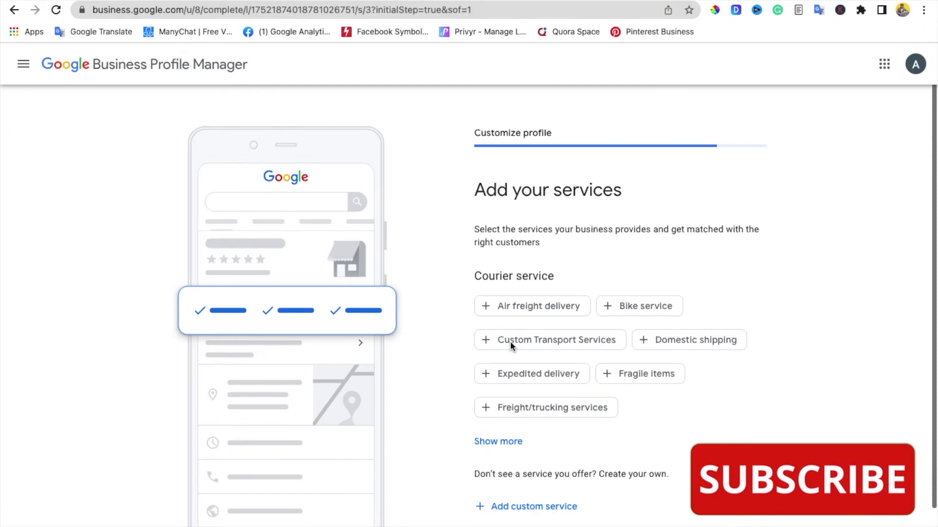
Step: Skip adding services and business hours, keeping customer messaging turned on
{"action": "scroll", "coordinate": [510, 341], "scroll_direction": "down", "scroll_amount": 2}
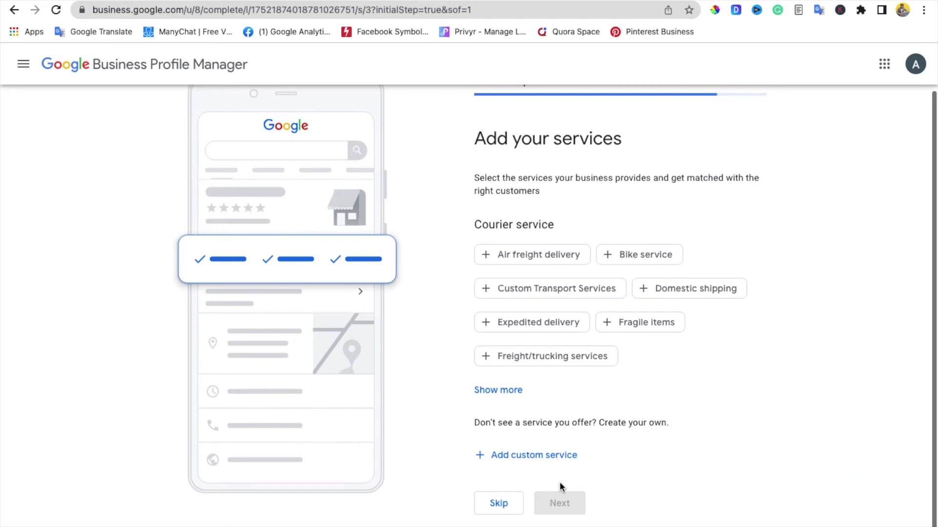
{"action": "left_click", "coordinate": [514, 506]}
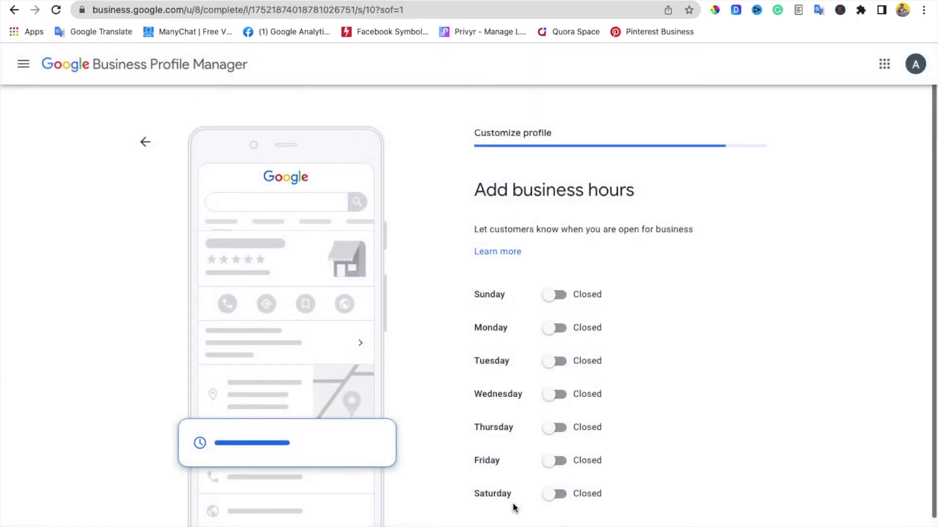
{"action": "scroll", "coordinate": [514, 508], "scroll_direction": "down", "scroll_amount": 1}
{"action": "left_click", "coordinate": [509, 501]}
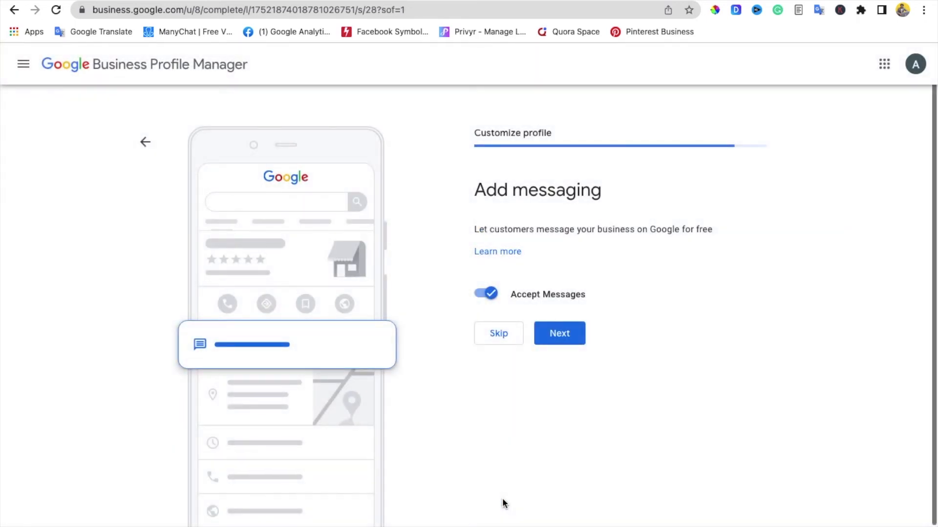
{"action": "left_click", "coordinate": [559, 341]}
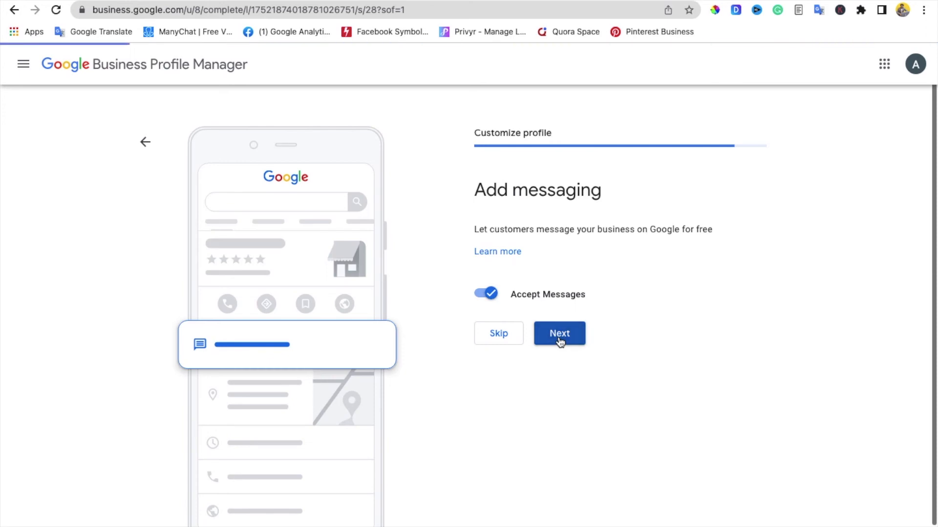
Step: Skip the description and photos, decline the free ad credit, and finish setup
{"action": "left_click", "coordinate": [500, 498]}
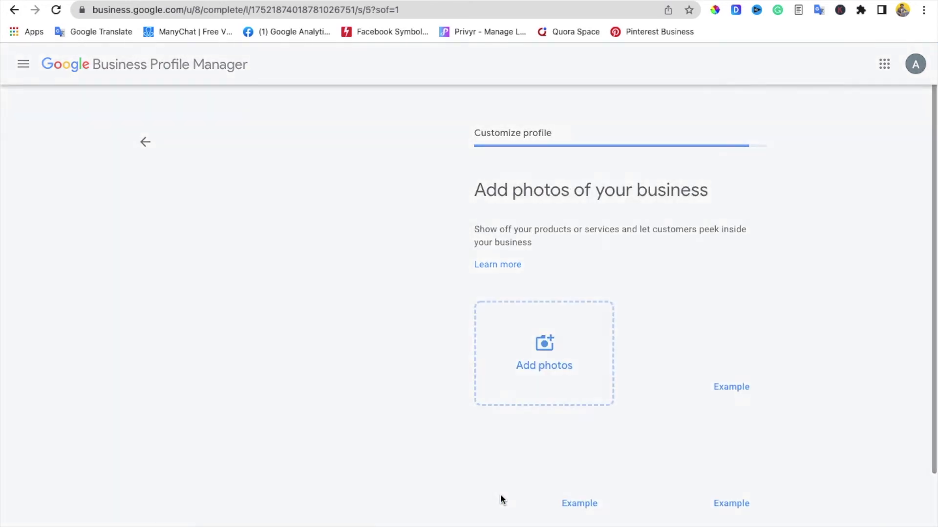
{"action": "scroll", "coordinate": [500, 494], "scroll_direction": "down", "scroll_amount": 2}
{"action": "left_click", "coordinate": [499, 502]}
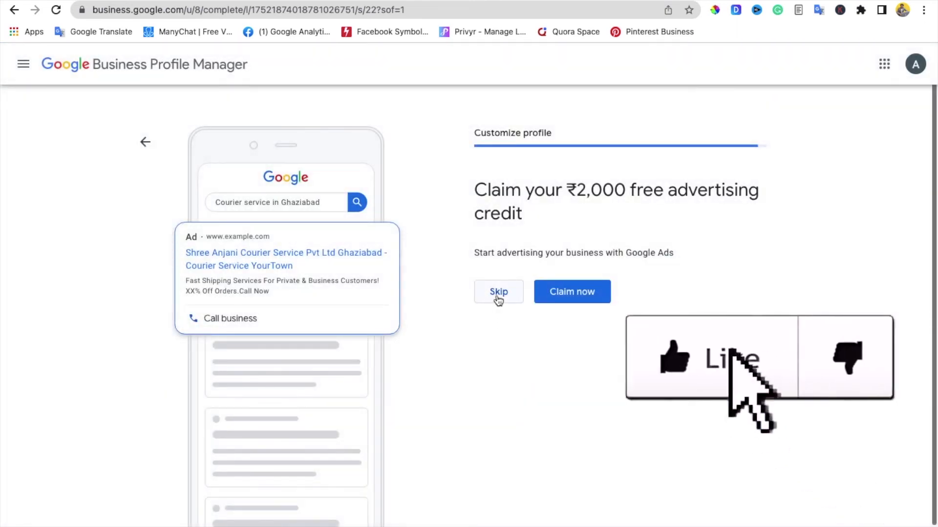
{"action": "left_click", "coordinate": [498, 296]}
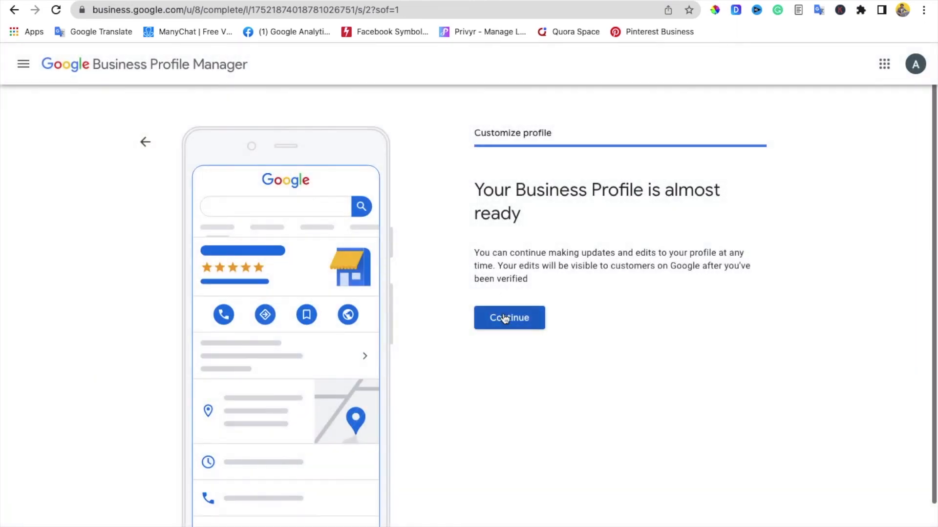
{"action": "left_click", "coordinate": [506, 318]}
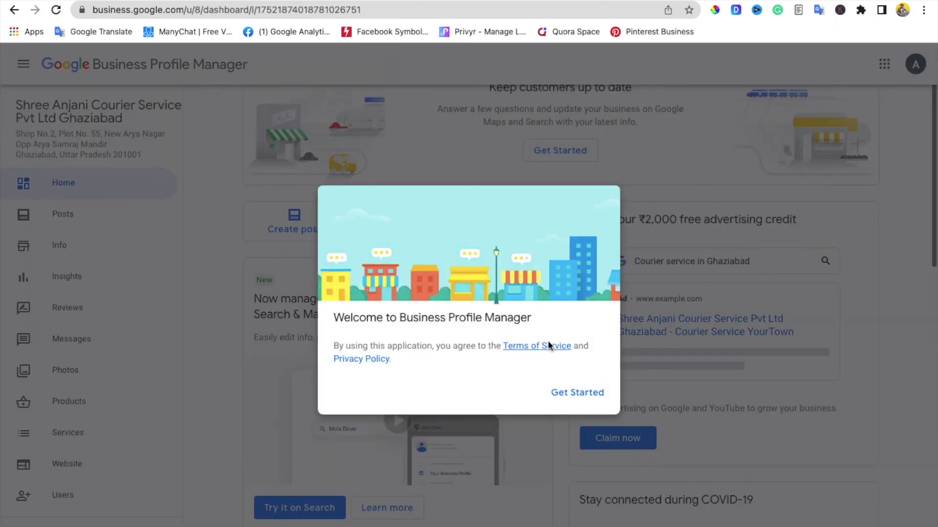
Step: Dismiss the welcome dialog and close the satisfaction survey to reach the Pending card
{"action": "left_click", "coordinate": [572, 394]}
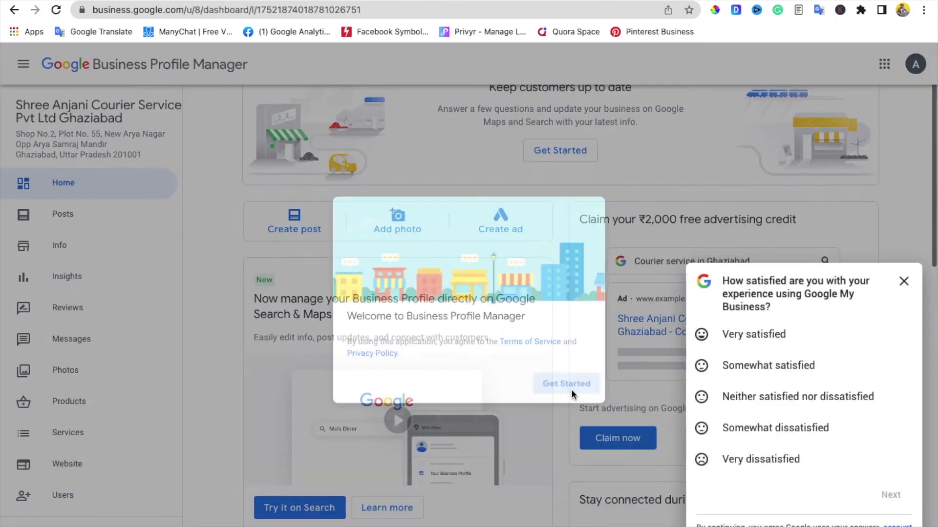
{"action": "left_click", "coordinate": [903, 282]}
{"action": "scroll", "coordinate": [366, 145], "scroll_direction": "down", "scroll_amount": 6}
{"action": "scroll", "coordinate": [367, 148], "scroll_direction": "down", "scroll_amount": 7}
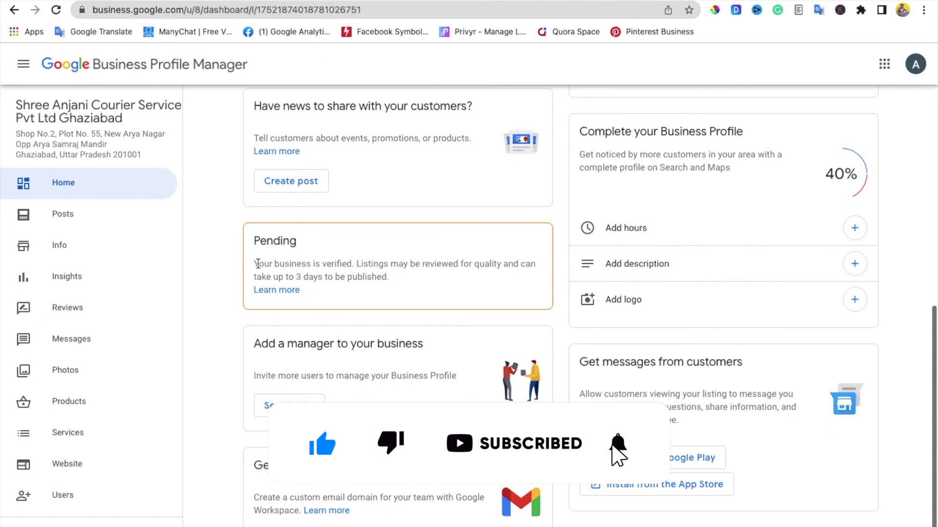
Step: Read the Pending verification notice about review taking up to 3 days
{"action": "left_click_drag", "start_coordinate": [254, 264], "coordinate": [486, 268]}
{"action": "left_click", "coordinate": [369, 266]}
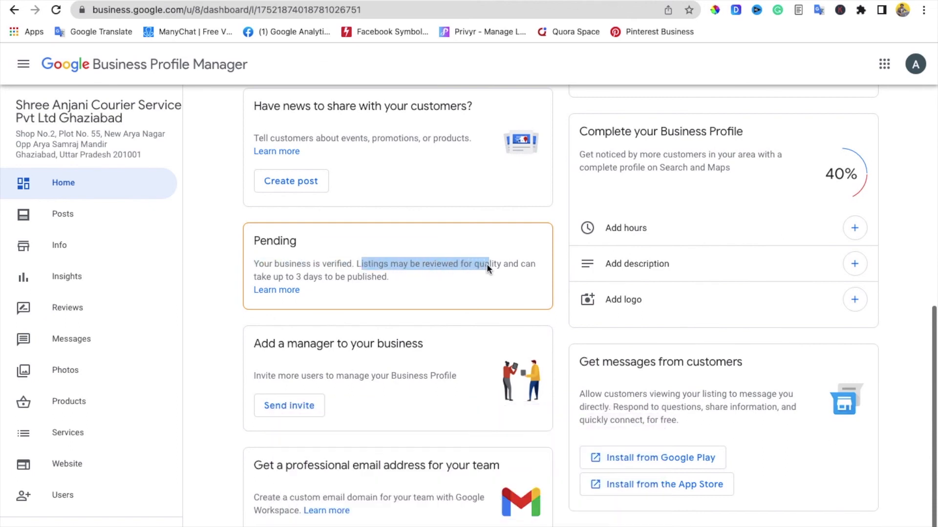
{"action": "triple_click", "coordinate": [347, 277]}
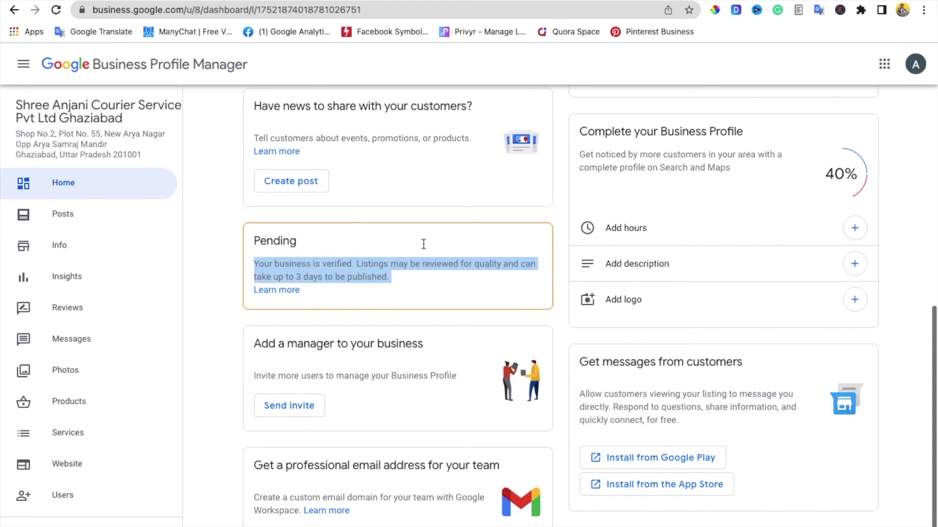
{"action": "double_click", "coordinate": [367, 277]}
{"action": "left_click", "coordinate": [293, 277]}
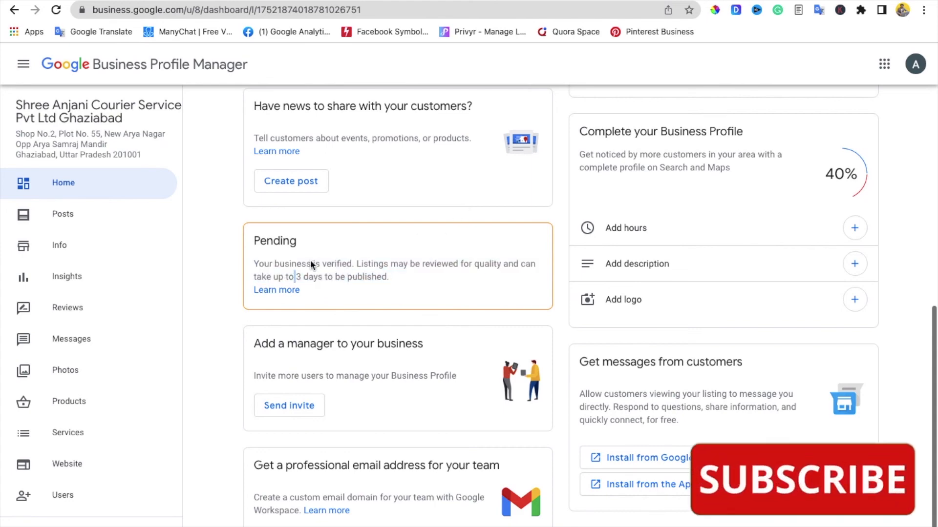
{"action": "scroll", "coordinate": [341, 242], "scroll_direction": "up", "scroll_amount": 10}
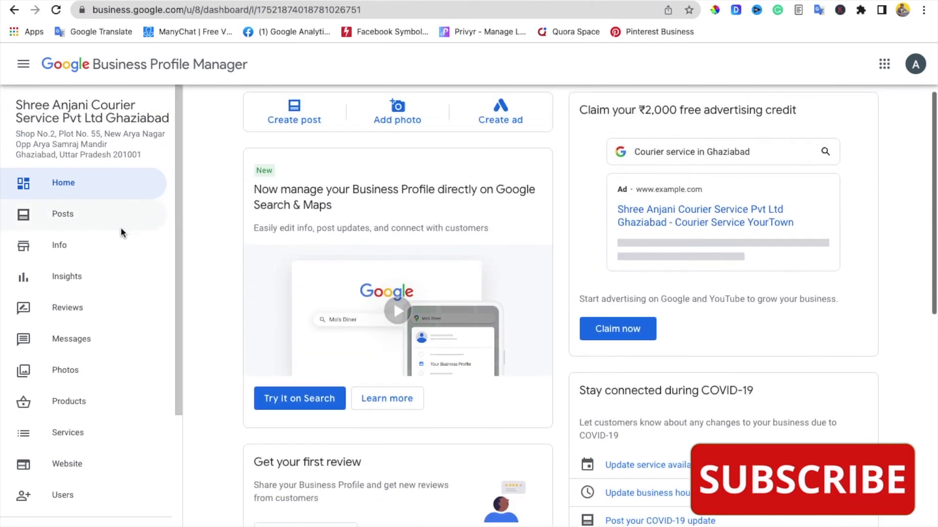
Step: Check the Info page's address, service areas and under-review phone number, then return Home
{"action": "left_click", "coordinate": [108, 242]}
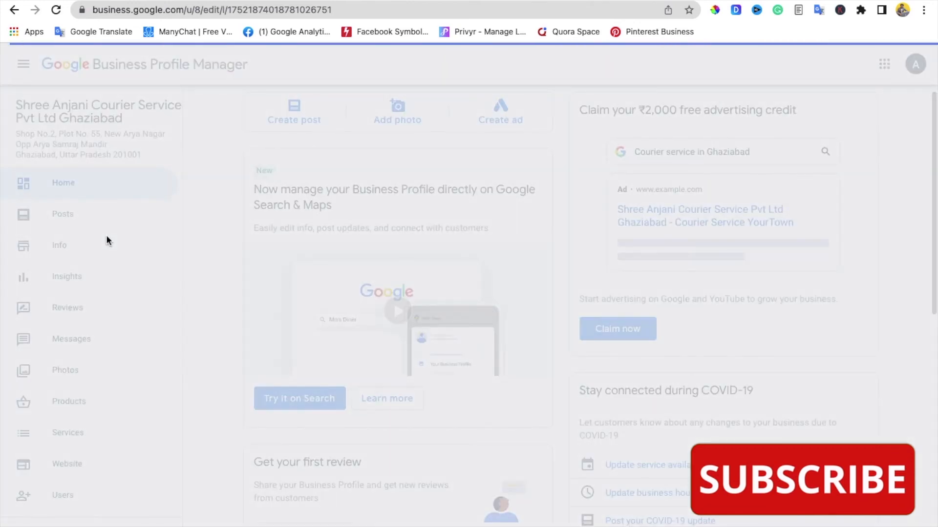
{"action": "scroll", "coordinate": [360, 300], "scroll_direction": "down", "scroll_amount": 3}
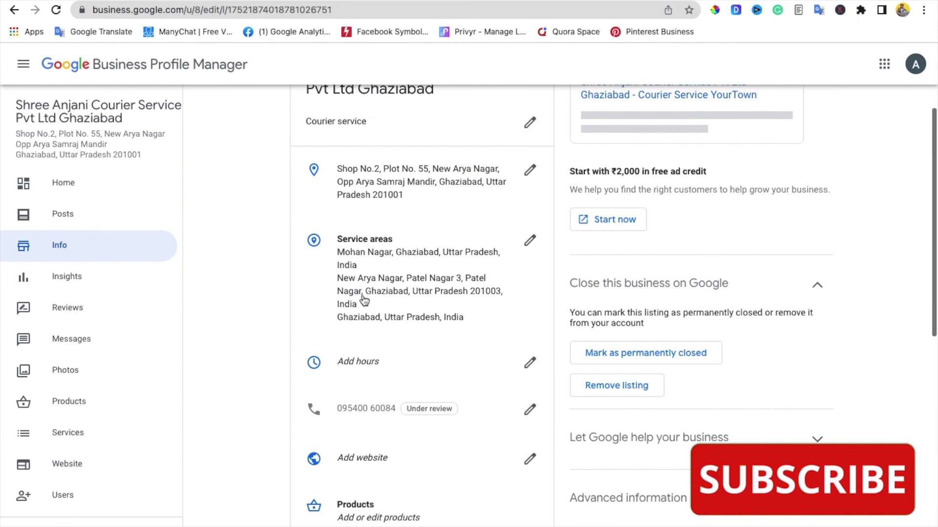
{"action": "scroll", "coordinate": [524, 251], "scroll_direction": "down", "scroll_amount": 6}
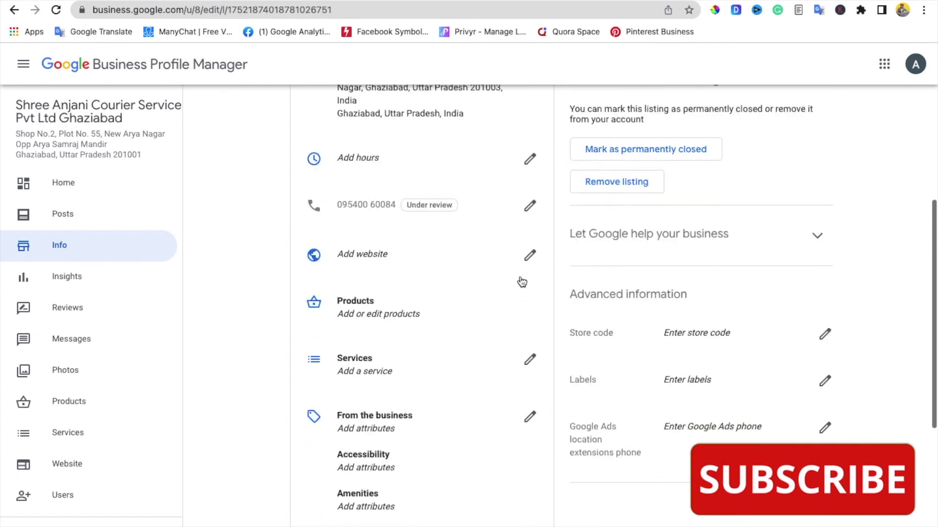
{"action": "mouse_move", "coordinate": [445, 141]}
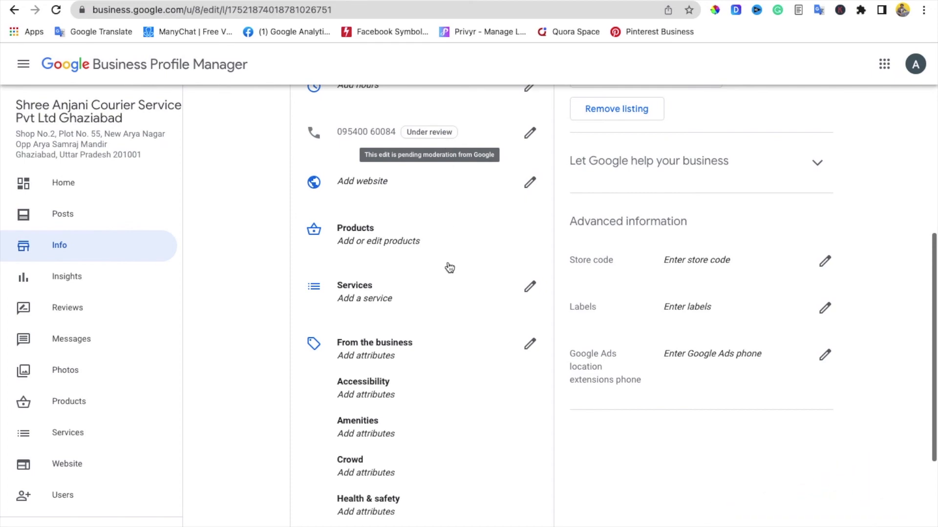
{"action": "scroll", "coordinate": [446, 276], "scroll_direction": "down", "scroll_amount": 5}
{"action": "scroll", "coordinate": [450, 277], "scroll_direction": "up", "scroll_amount": 12}
{"action": "scroll", "coordinate": [450, 277], "scroll_direction": "down", "scroll_amount": 12}
{"action": "scroll", "coordinate": [451, 278], "scroll_direction": "up", "scroll_amount": 12}
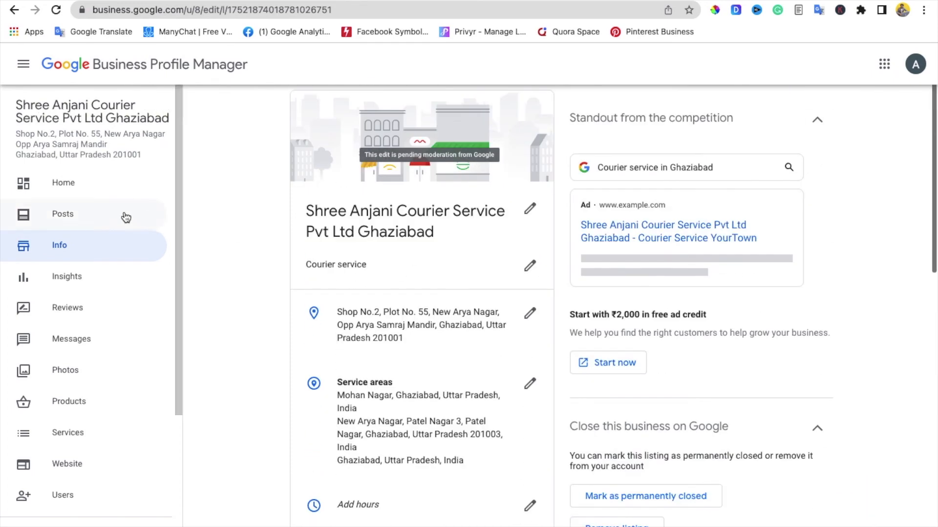
{"action": "left_click", "coordinate": [92, 189]}
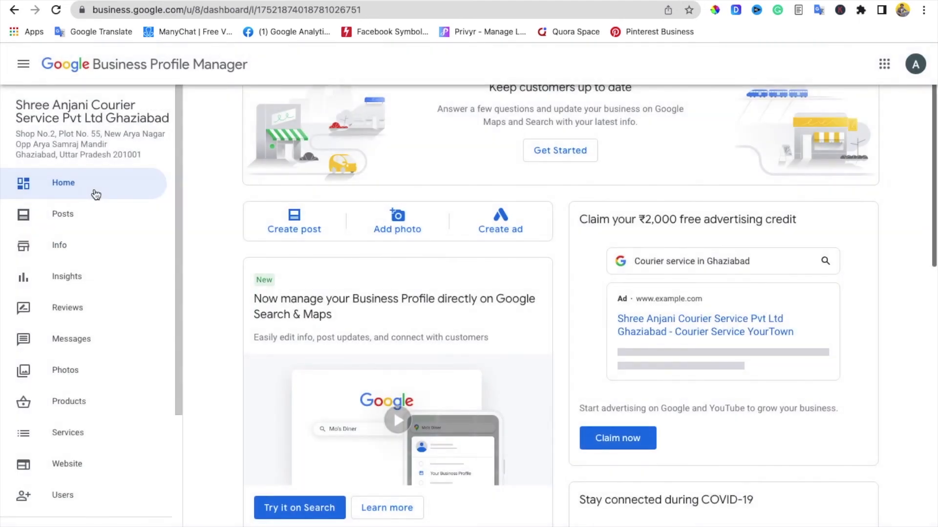
{"action": "scroll", "coordinate": [525, 193], "scroll_direction": "down", "scroll_amount": 6}
{"action": "scroll", "coordinate": [525, 195], "scroll_direction": "down", "scroll_amount": 2}
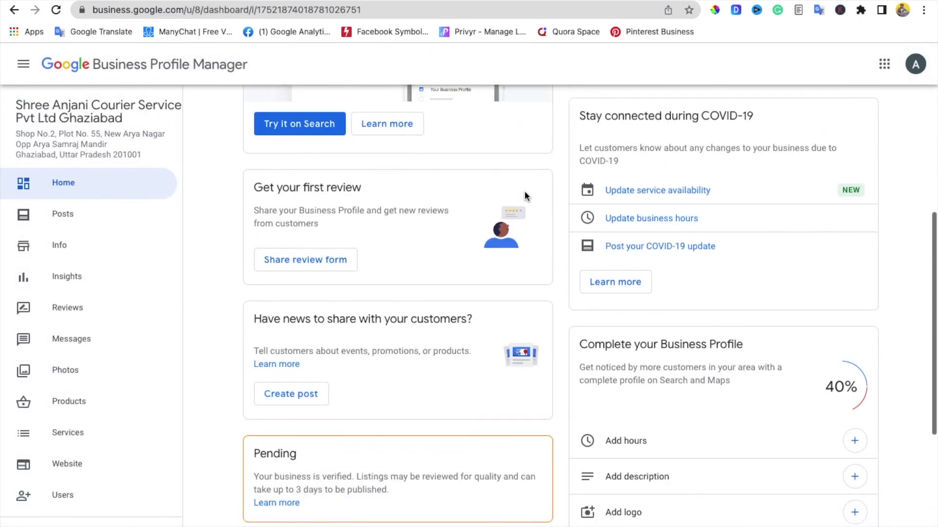
{"action": "scroll", "coordinate": [525, 195], "scroll_direction": "down", "scroll_amount": 6}
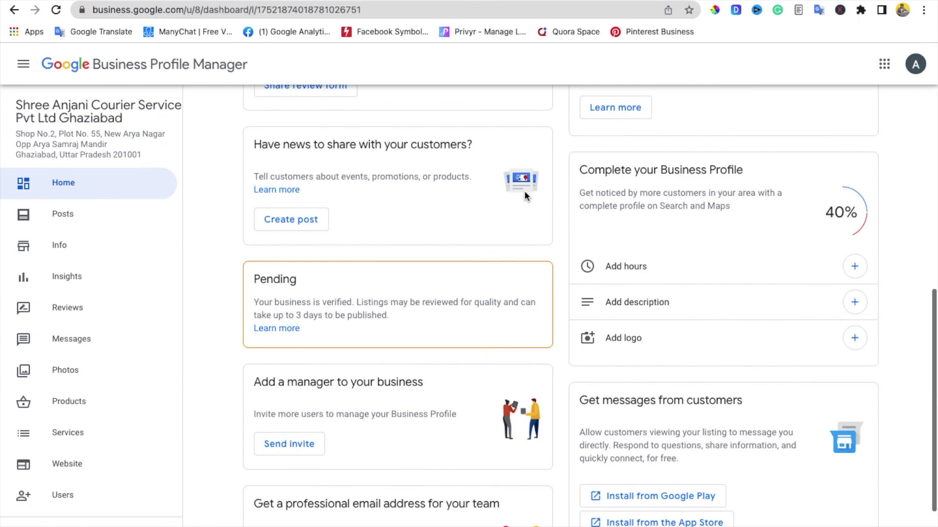
{"action": "scroll", "coordinate": [523, 194], "scroll_direction": "up", "scroll_amount": 10}
{"action": "scroll", "coordinate": [524, 194], "scroll_direction": "down", "scroll_amount": 3}
{"action": "scroll", "coordinate": [524, 195], "scroll_direction": "up", "scroll_amount": 3}
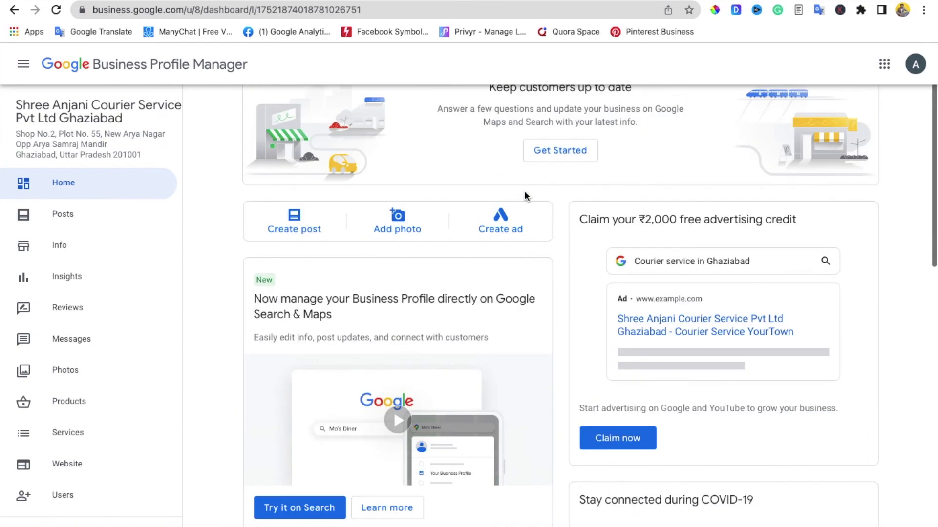